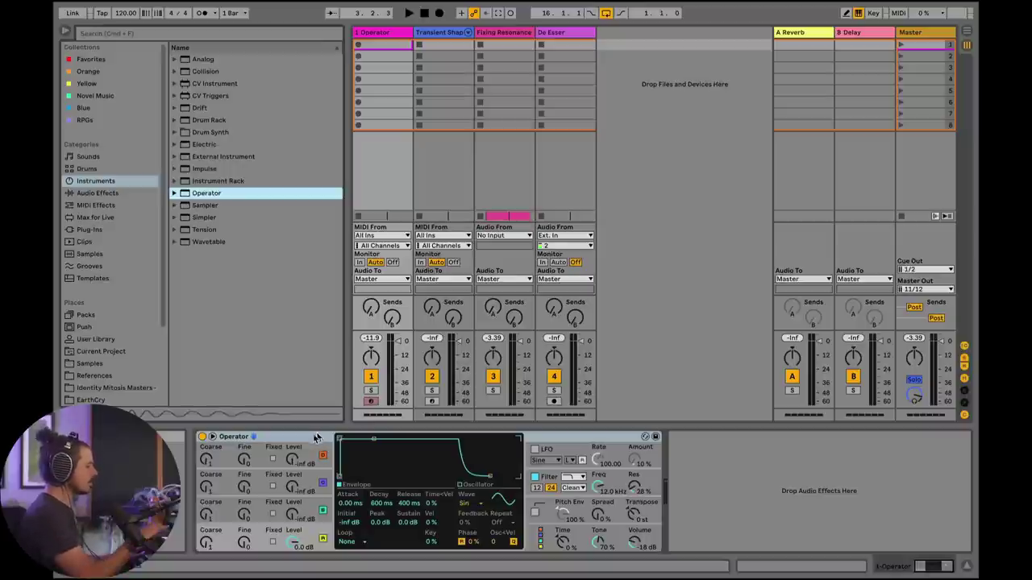
Set Operator's oscillator A Coarse to 0.5 and the envelope attack to 946 ms.
{"action": "left_click", "coordinate": [314, 440]}
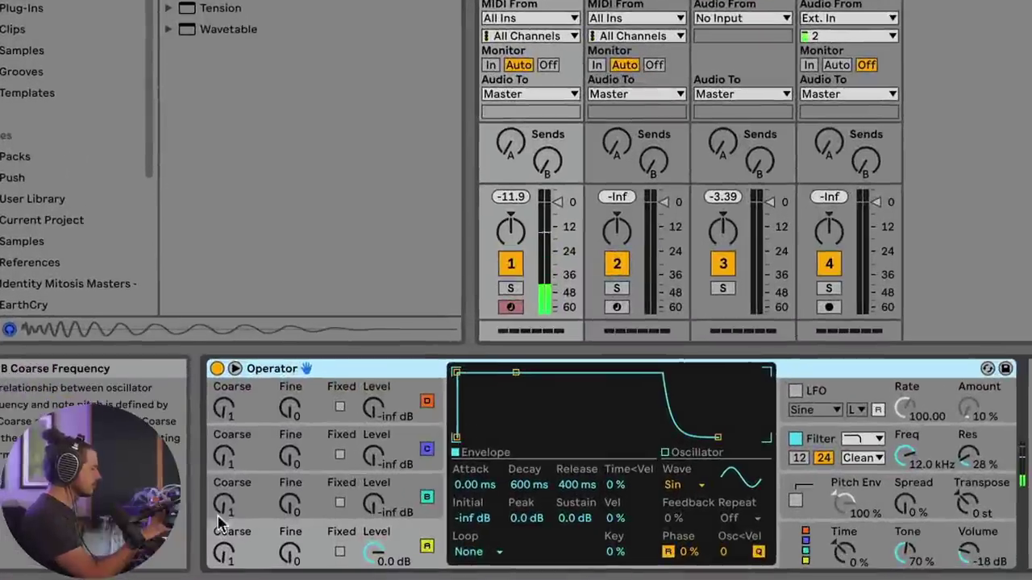
{"action": "left_click_drag", "start_coordinate": [221, 523], "coordinate": [223, 533]}
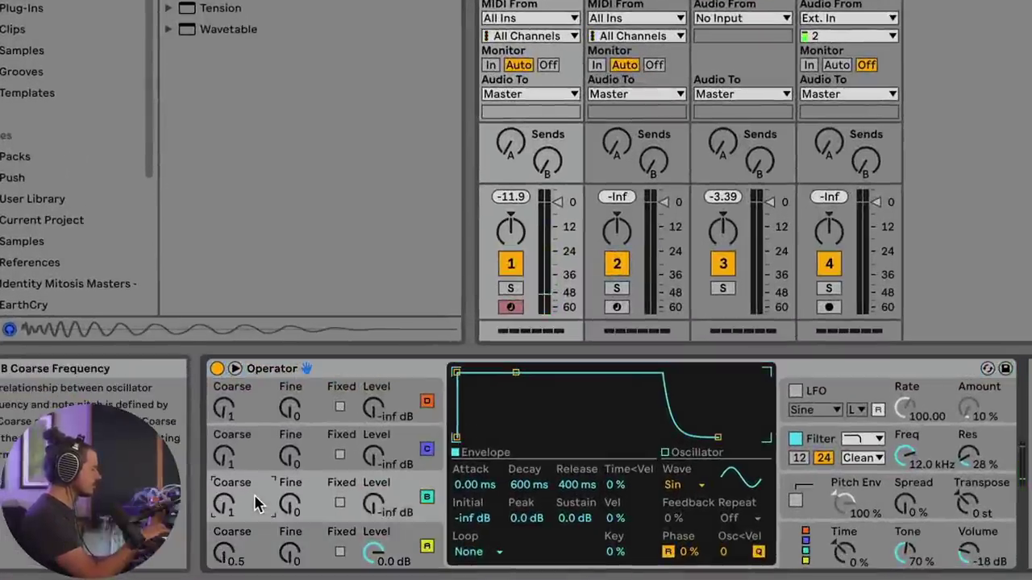
{"action": "left_click_drag", "start_coordinate": [457, 372], "coordinate": [533, 373]}
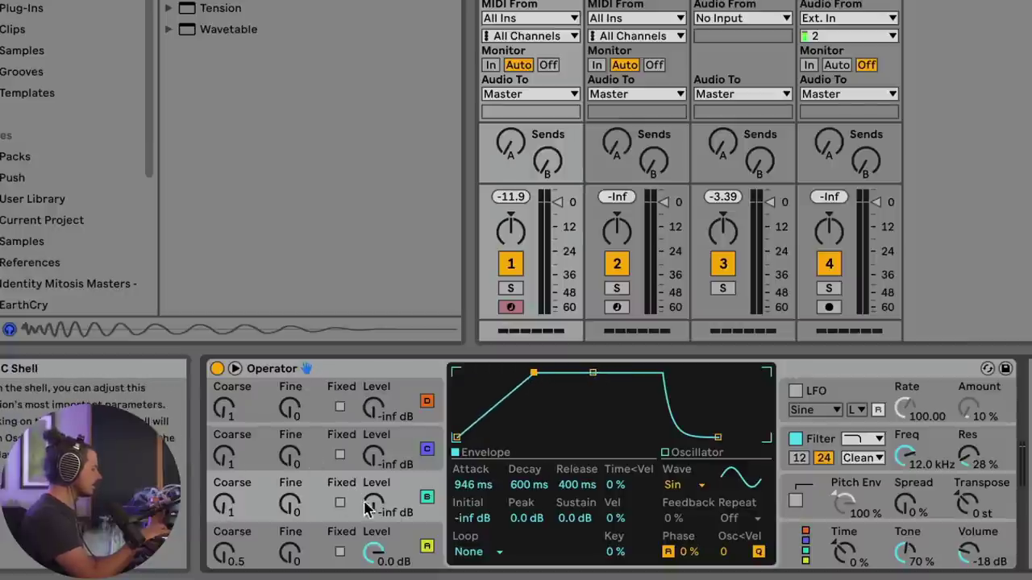
Bring oscillator B in at -11 dB level with Coarse 4.
{"action": "left_click_drag", "start_coordinate": [374, 503], "coordinate": [373, 488]}
{"action": "left_click", "coordinate": [250, 512]}
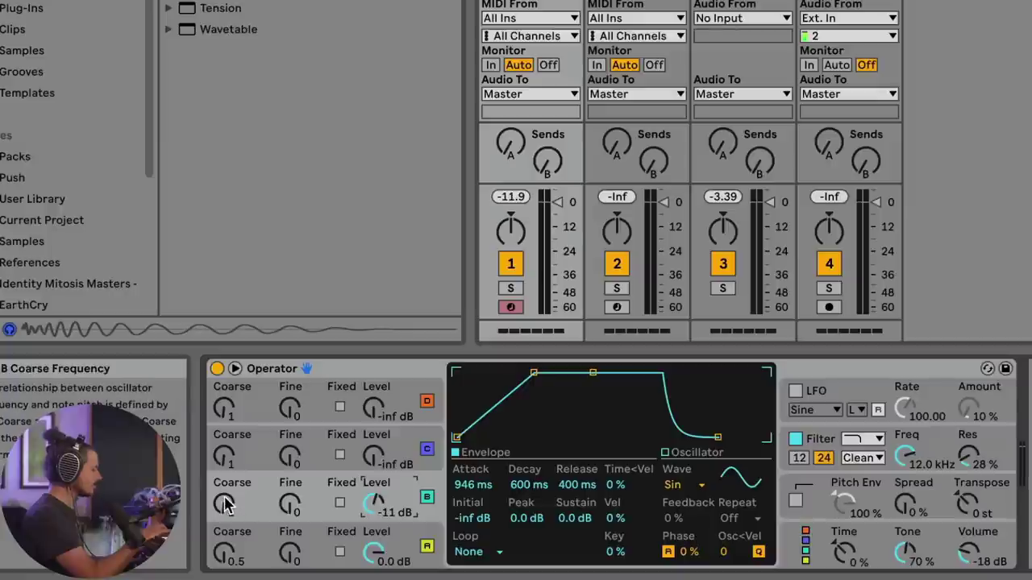
{"action": "key", "text": "Up"}
{"action": "key", "text": "Up"}
{"action": "key", "text": "Up"}
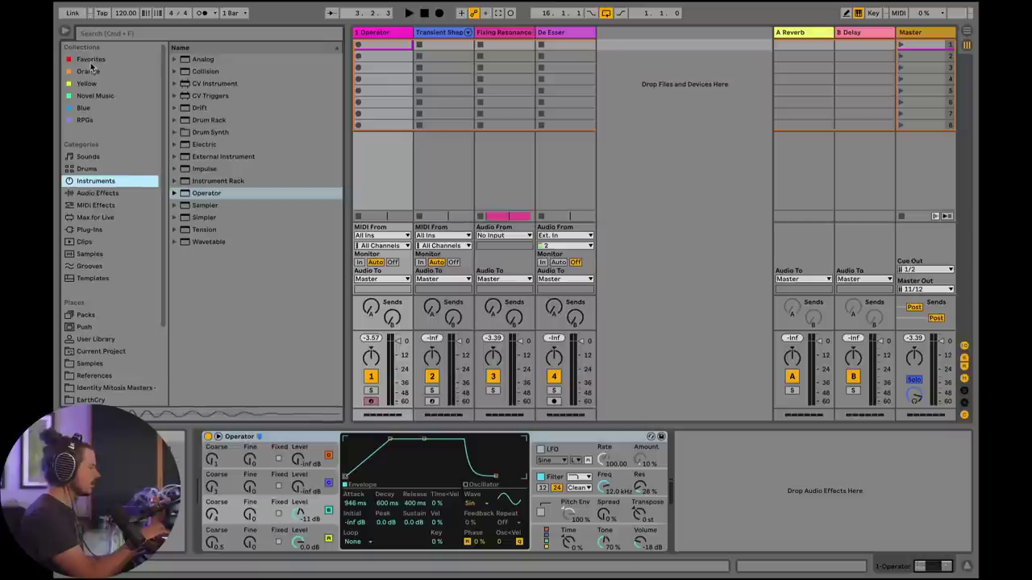
{"action": "left_click", "coordinate": [91, 58]}
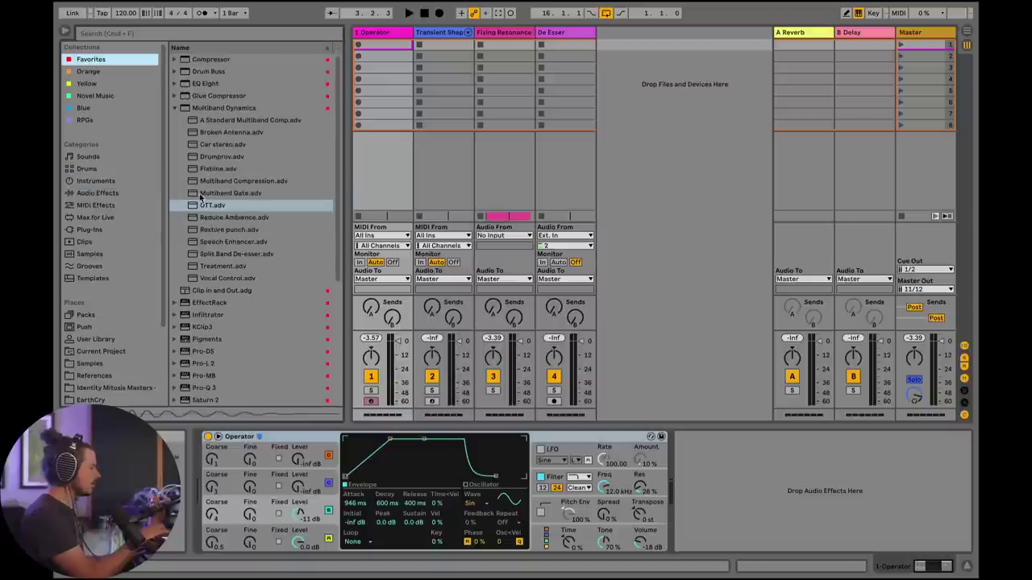
Add the OTT preset from Favorites > Multiband Dynamics after Operator.
{"action": "left_click", "coordinate": [202, 108]}
{"action": "left_click", "coordinate": [201, 206]}
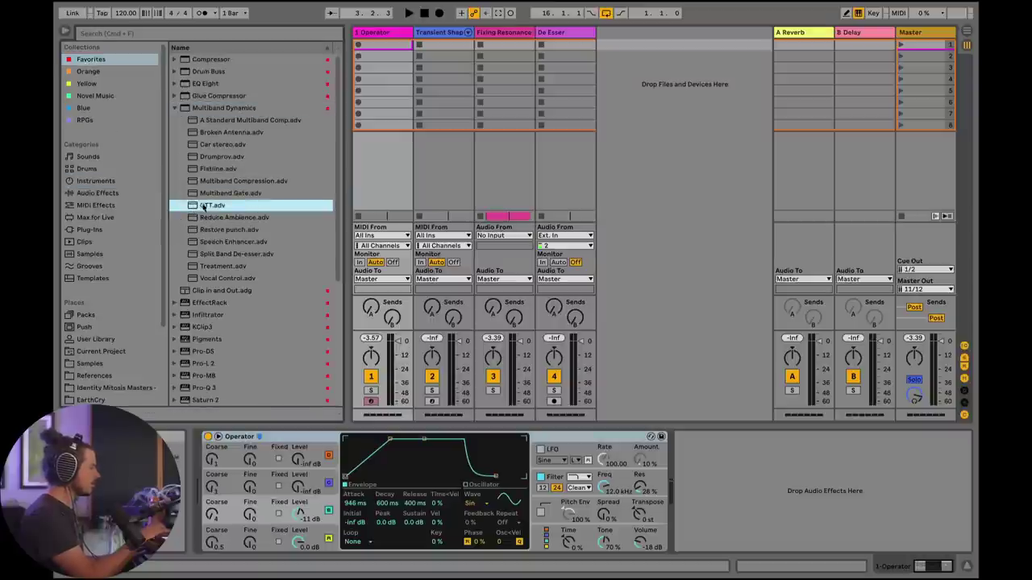
{"action": "left_click_drag", "start_coordinate": [196, 207], "coordinate": [702, 468]}
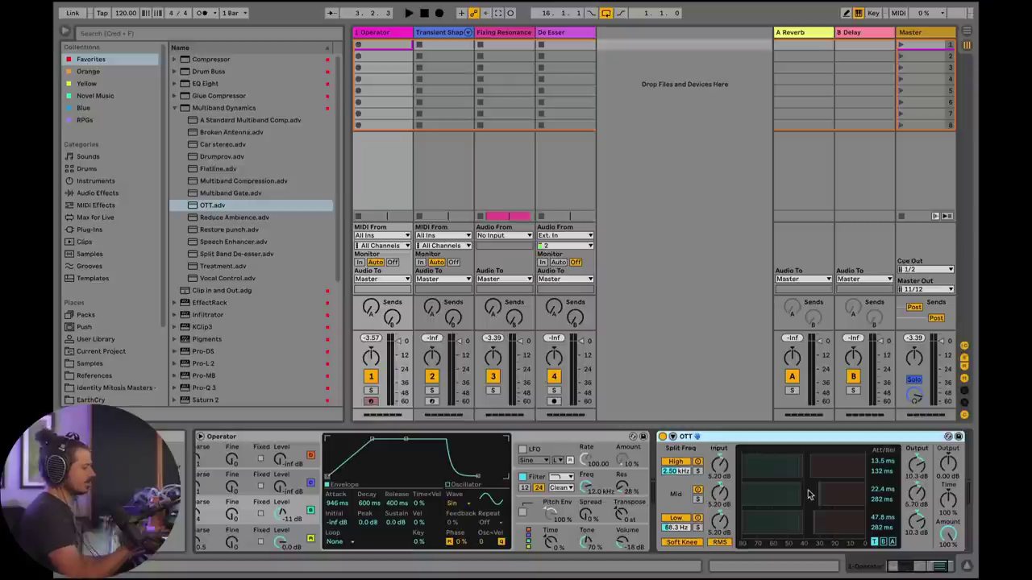
Duplicate the OTT device with Cmd+D to stack another copy in the chain.
{"action": "key", "text": "super+d"}
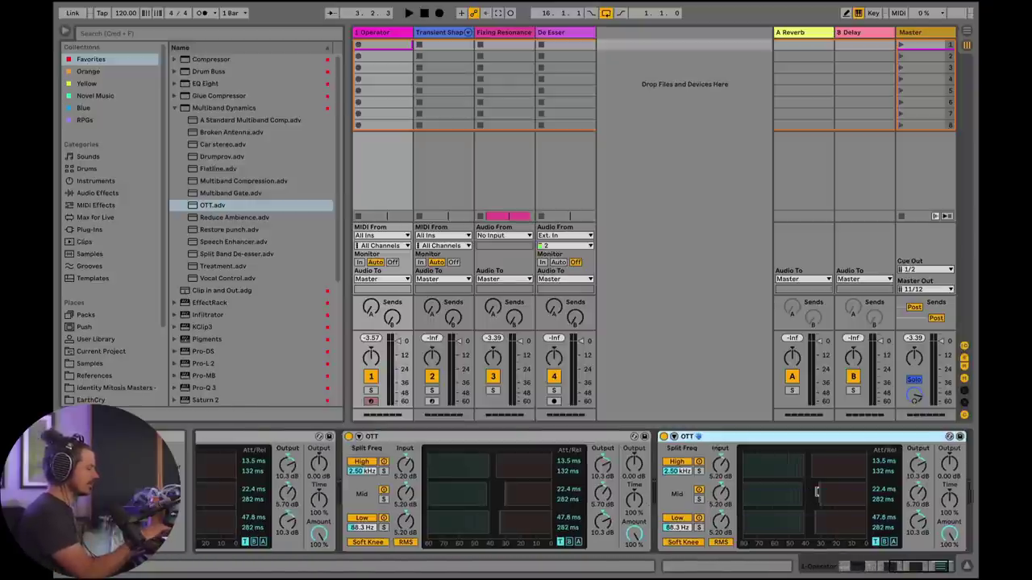
{"action": "key", "text": "super+z"}
{"action": "key", "text": "super+d"}
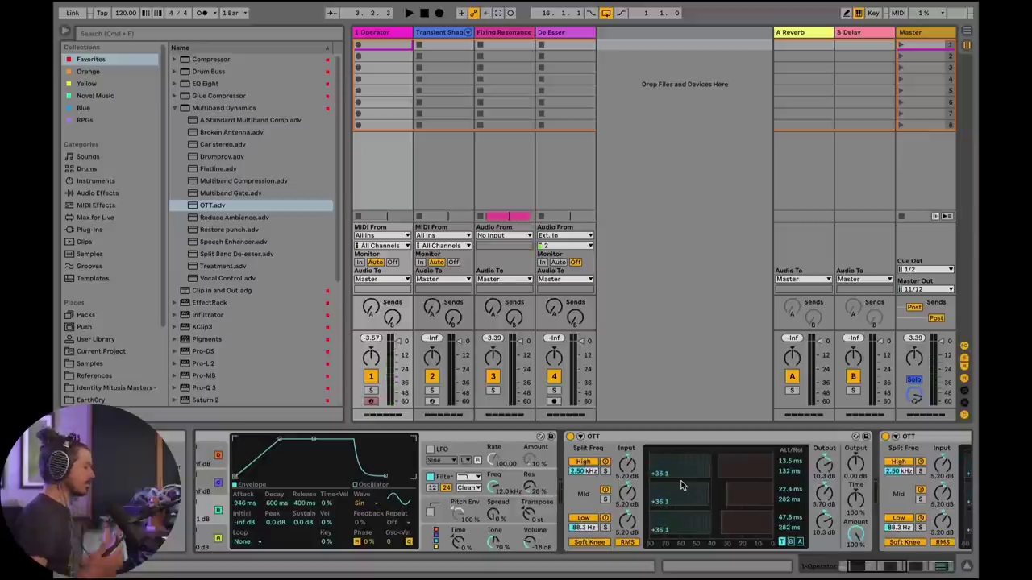
{"action": "scroll", "coordinate": [538, 473], "scroll_direction": "left", "scroll_amount": 3}
{"action": "scroll", "coordinate": [538, 473], "scroll_direction": "right", "scroll_amount": 10}
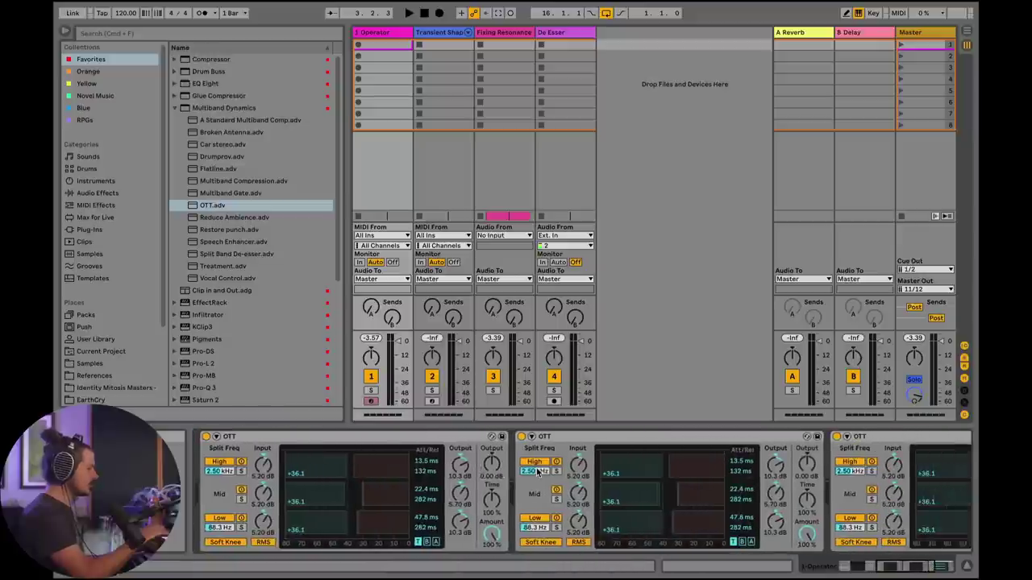
{"action": "scroll", "coordinate": [538, 474], "scroll_direction": "left", "scroll_amount": 10}
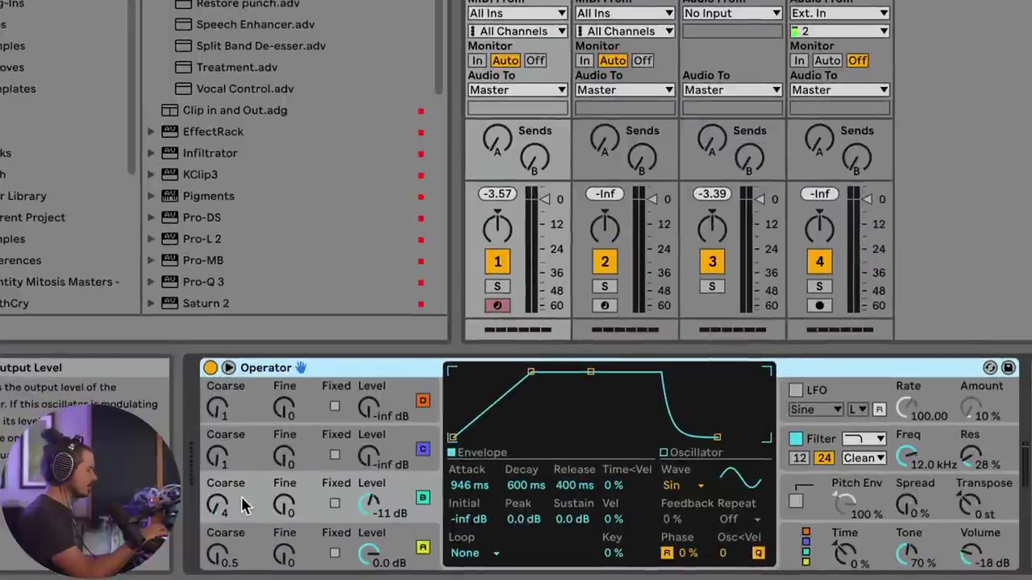
Switch Operator's filter Shaper to Soft and bring oscillator B's Coarse up to 6.
{"action": "left_click_drag", "start_coordinate": [245, 505], "coordinate": [246, 517]}
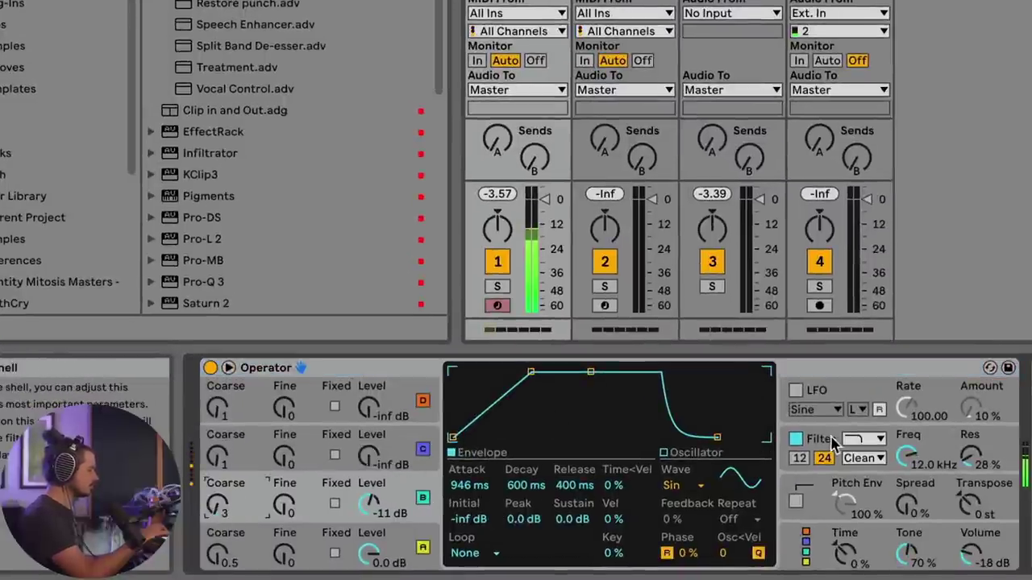
{"action": "left_click", "coordinate": [815, 452]}
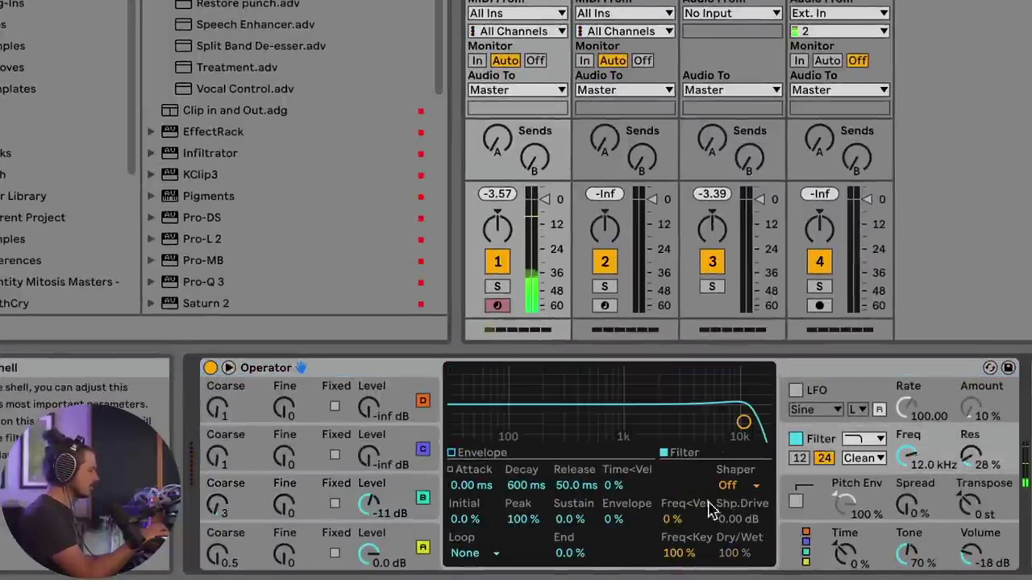
{"action": "left_click", "coordinate": [727, 485]}
{"action": "left_click", "coordinate": [734, 519]}
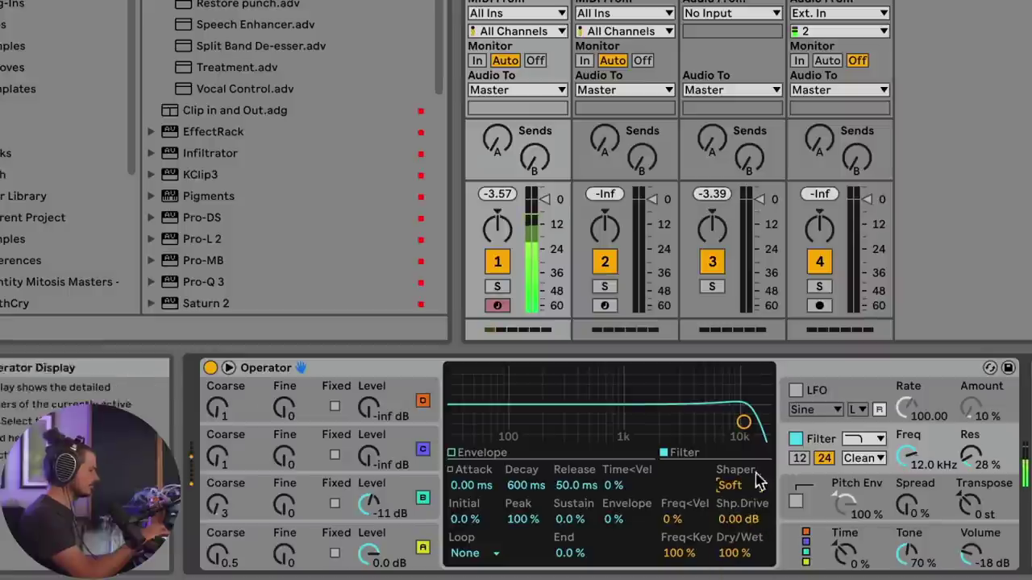
{"action": "left_click", "coordinate": [216, 501]}
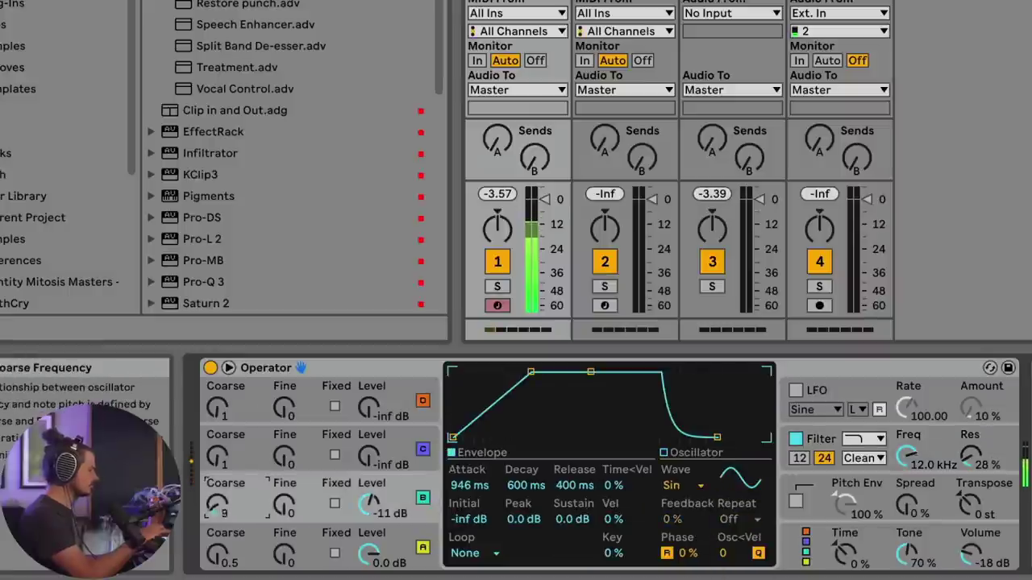
{"action": "left_click_drag", "start_coordinate": [224, 507], "coordinate": [226, 492]}
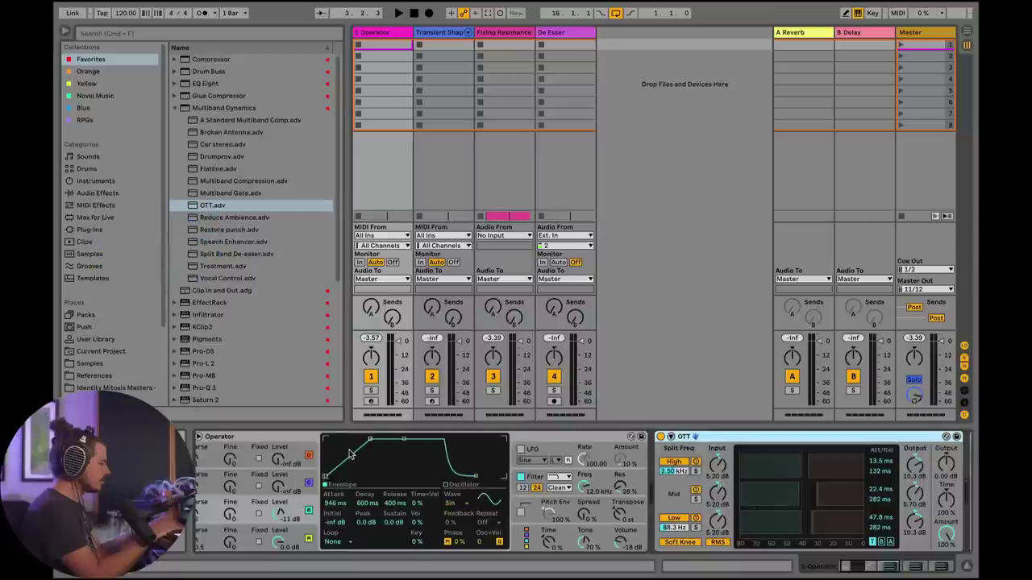
Map the first OTT's High Split Freq to the rack's Macro 1.
{"action": "scroll", "coordinate": [636, 433], "scroll_direction": "right", "scroll_amount": 5}
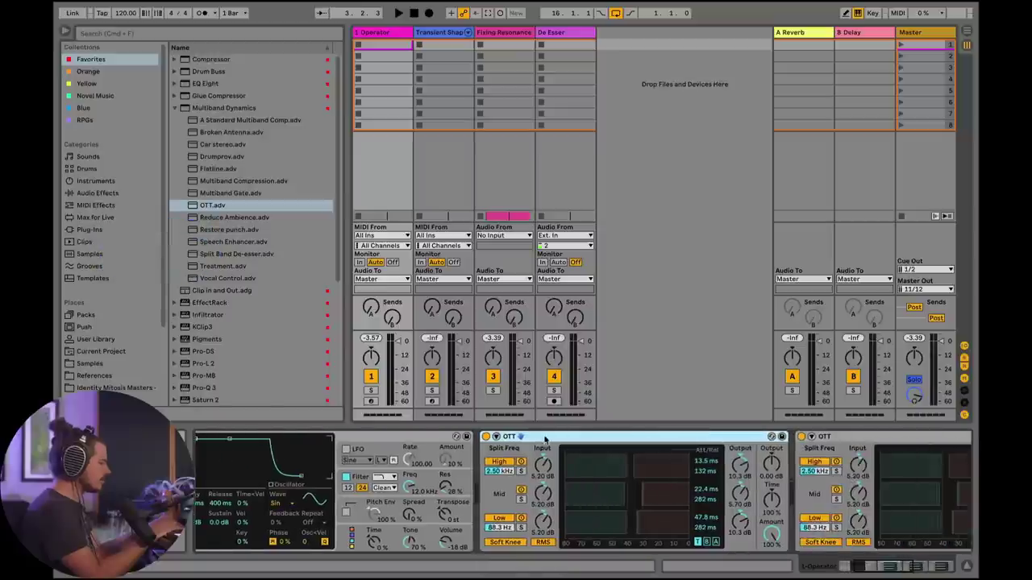
{"action": "scroll", "coordinate": [636, 435], "scroll_direction": "right", "scroll_amount": 4}
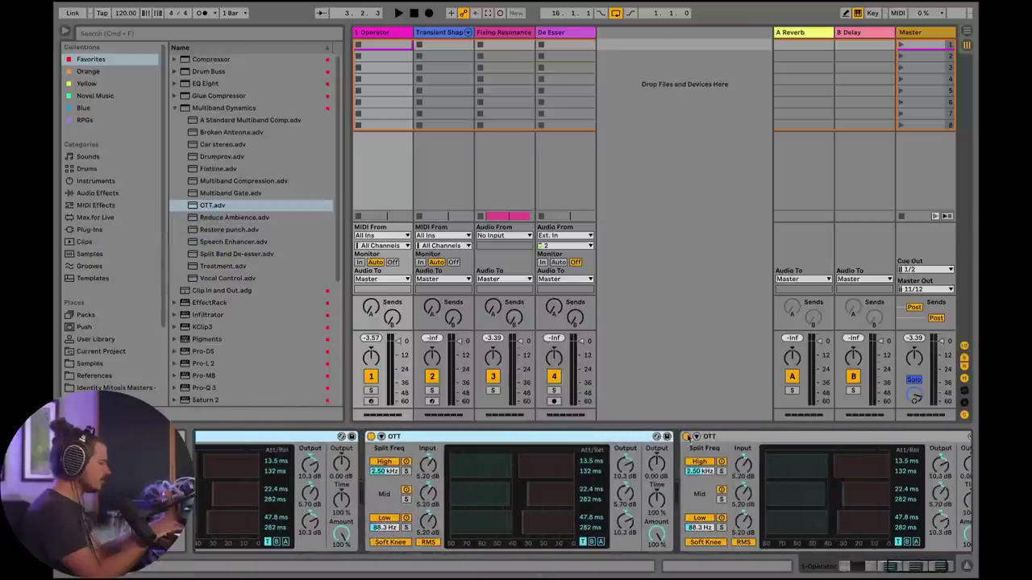
{"action": "scroll", "coordinate": [551, 458], "scroll_direction": "left", "scroll_amount": 4}
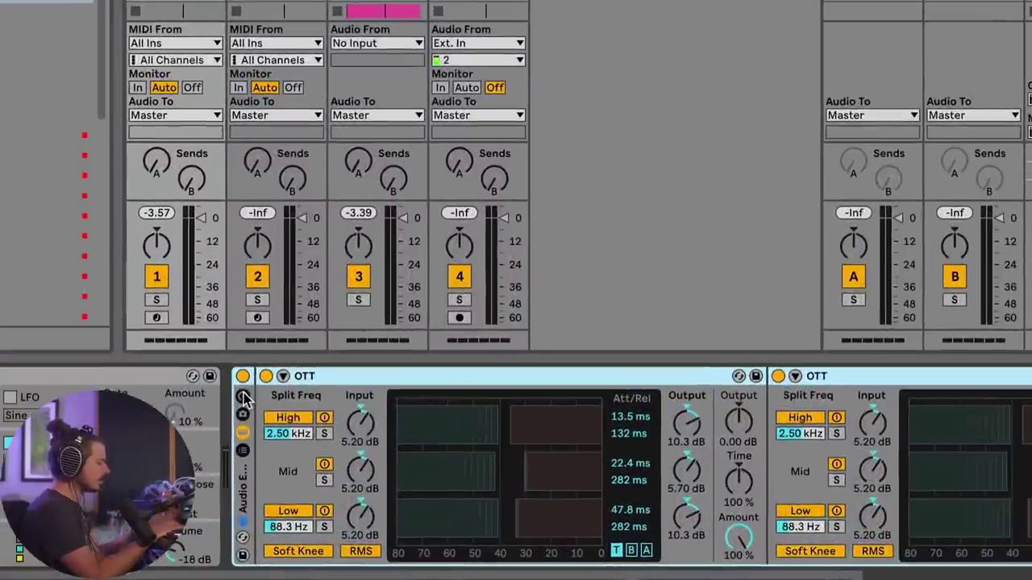
{"action": "scroll", "coordinate": [398, 389], "scroll_direction": "left", "scroll_amount": 2}
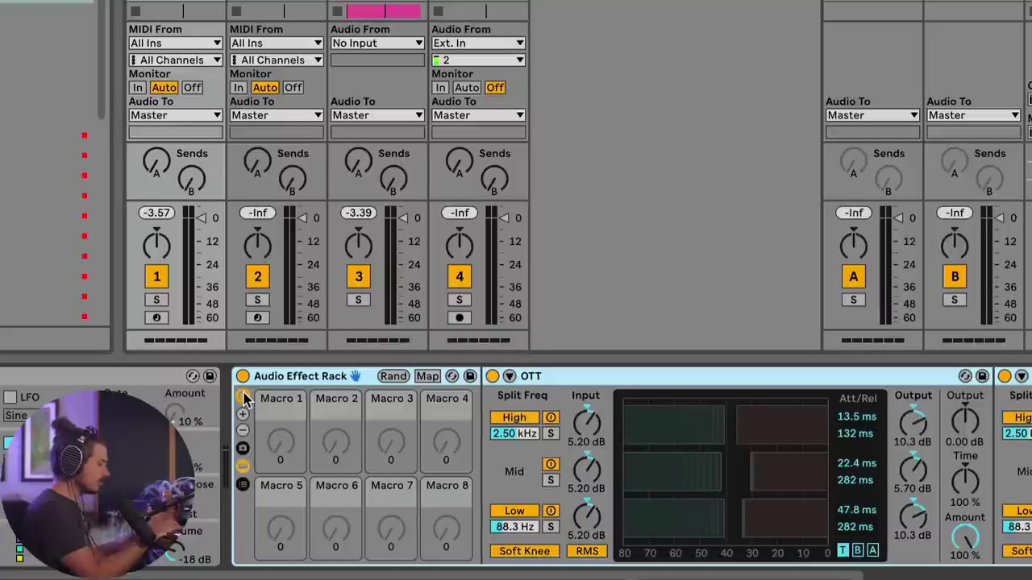
{"action": "left_click", "coordinate": [427, 376]}
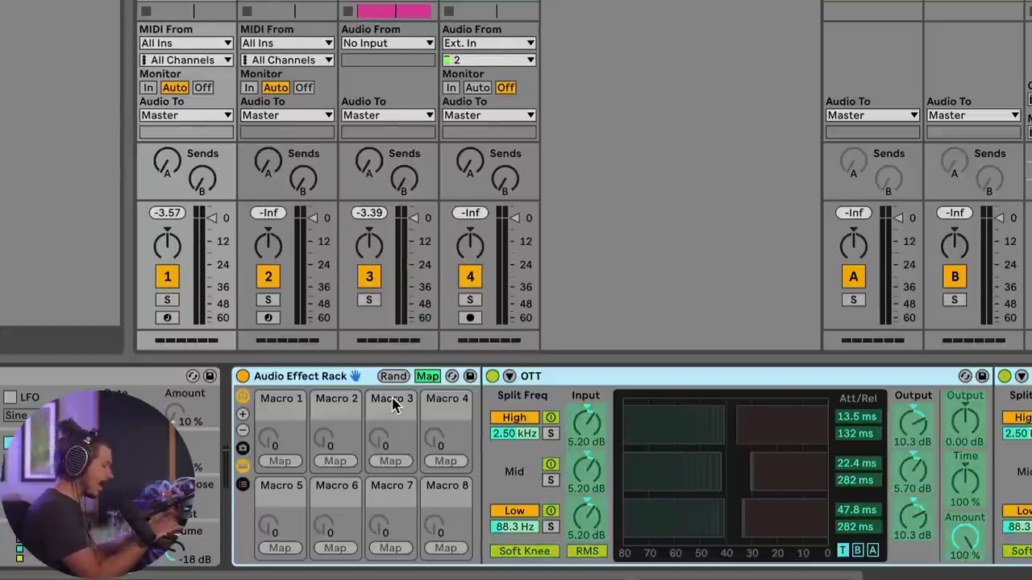
{"action": "left_click", "coordinate": [507, 435]}
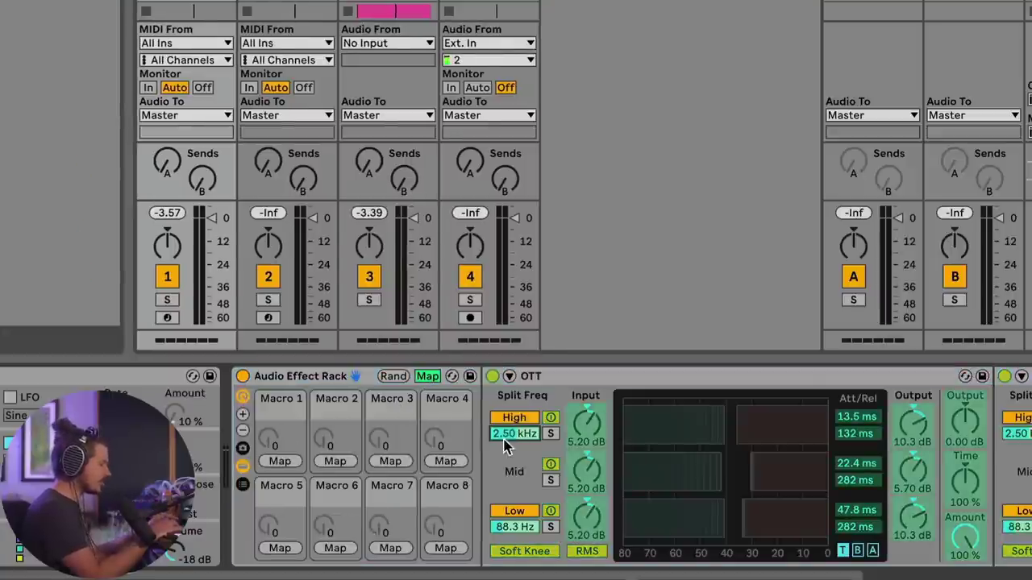
{"action": "left_click", "coordinate": [279, 461]}
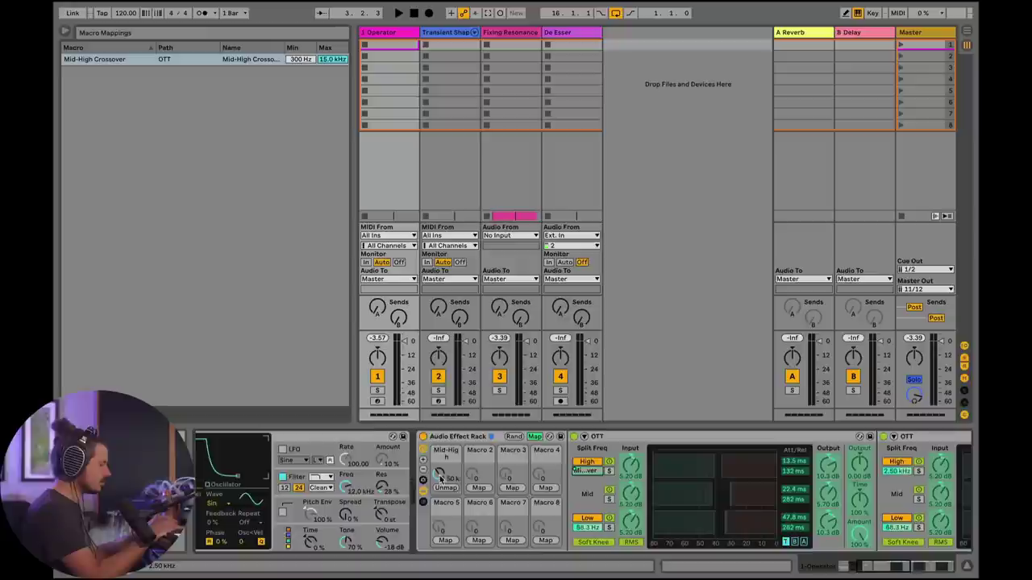
Map the second OTT's High Split Freq to Macro 1 as well, then exit Map mode.
{"action": "scroll", "coordinate": [440, 479], "scroll_direction": "right", "scroll_amount": 5}
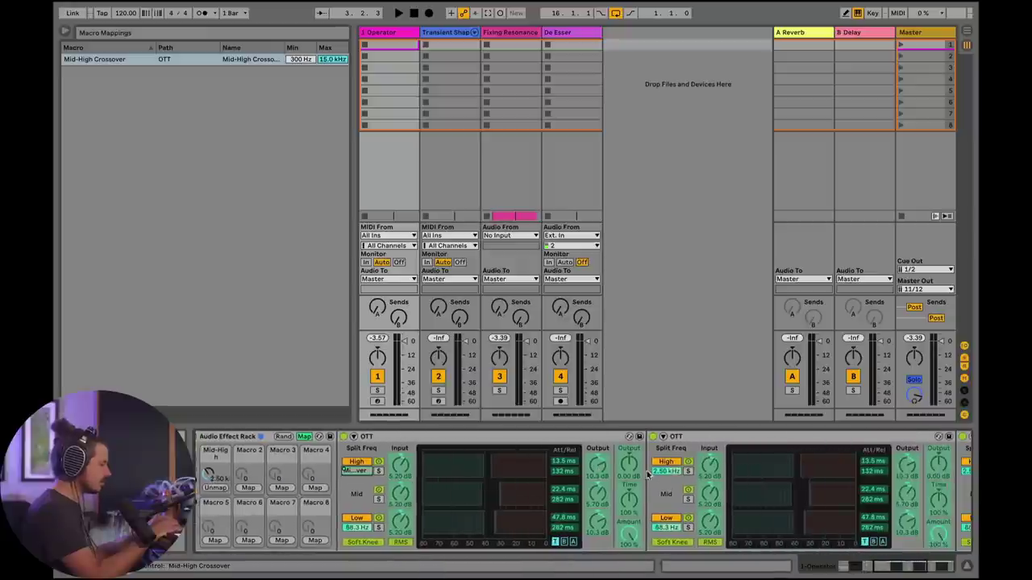
{"action": "left_click", "coordinate": [224, 487]}
{"action": "scroll", "coordinate": [478, 468], "scroll_direction": "right", "scroll_amount": 3}
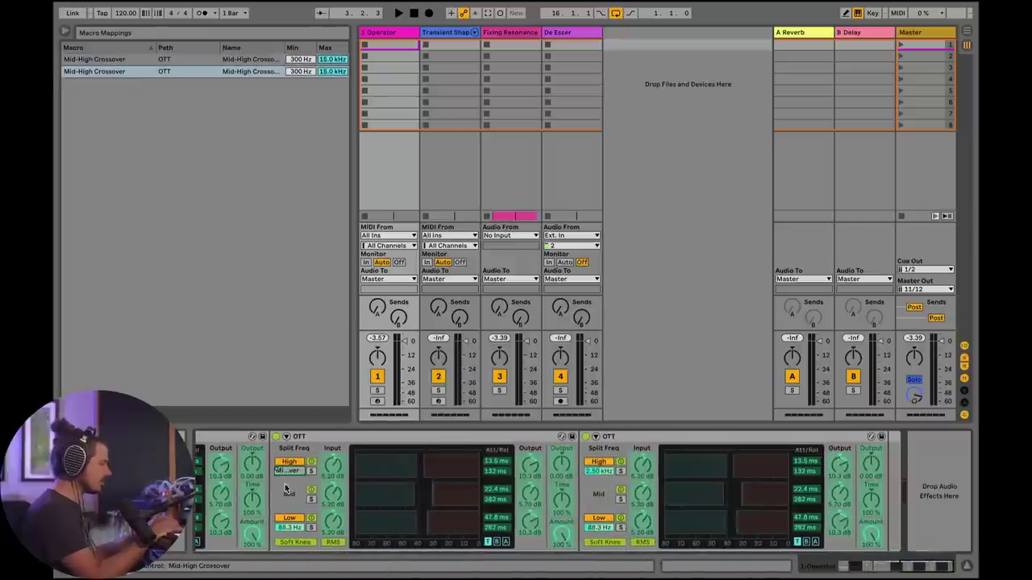
{"action": "scroll", "coordinate": [524, 484], "scroll_direction": "left", "scroll_amount": 3}
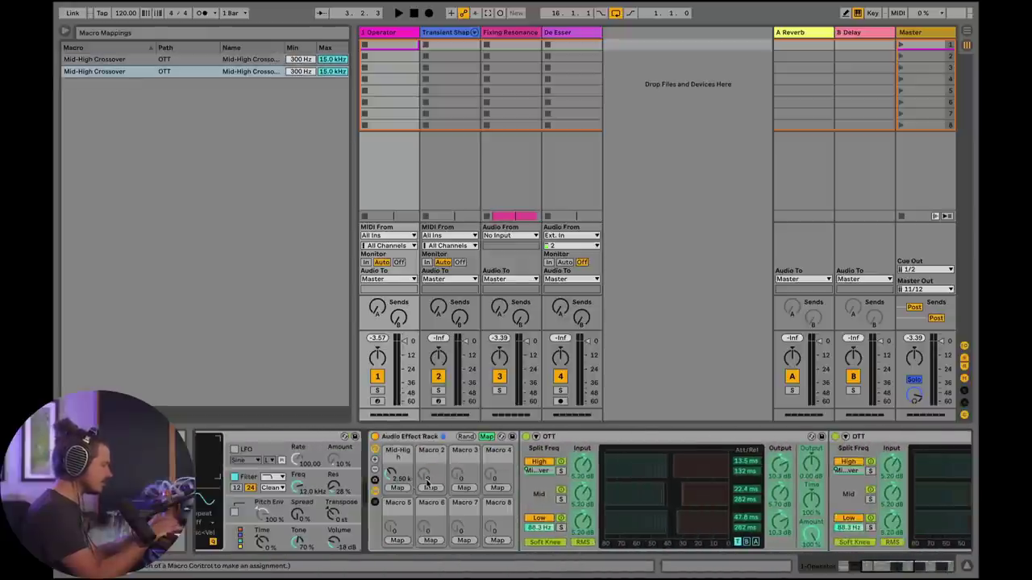
{"action": "left_click", "coordinate": [398, 488]}
{"action": "scroll", "coordinate": [435, 500], "scroll_direction": "left", "scroll_amount": 4}
{"action": "left_click", "coordinate": [677, 436]}
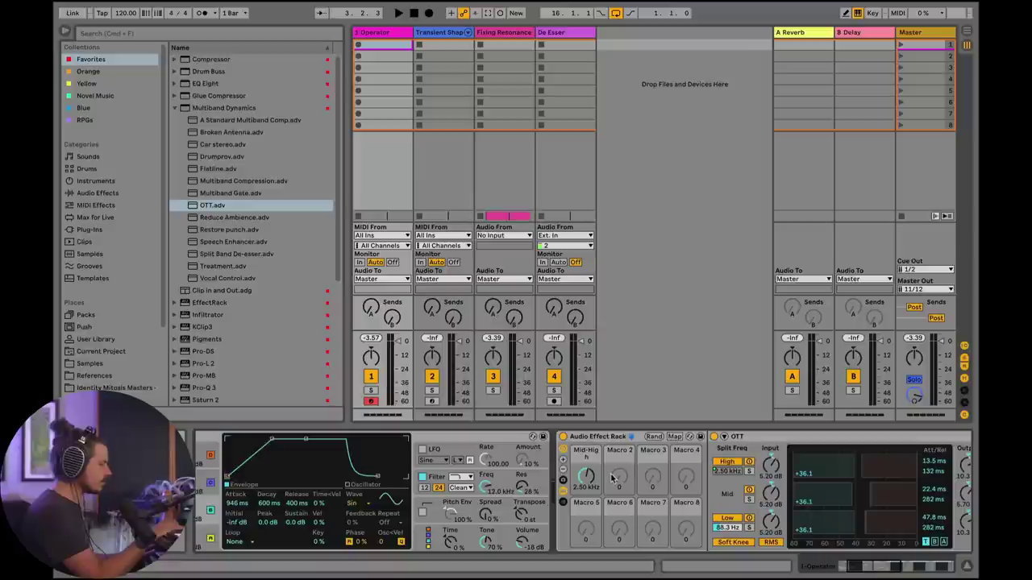
{"action": "scroll", "coordinate": [610, 477], "scroll_direction": "right", "scroll_amount": 5}
Scroll along the chain to check both OTTs' high split now reads 7.39 kHz.
{"action": "scroll", "coordinate": [610, 477], "scroll_direction": "right", "scroll_amount": 1}
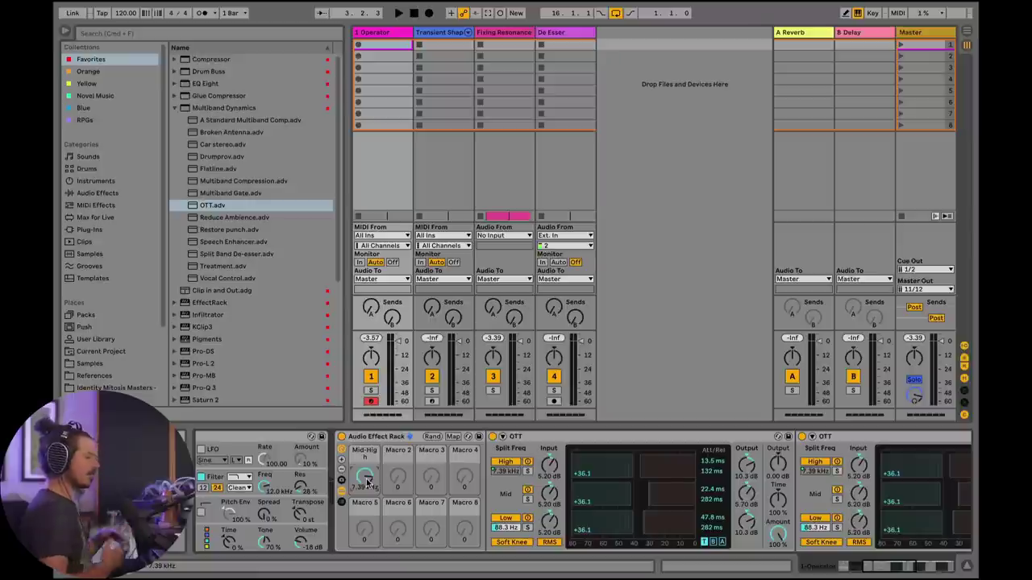
{"action": "scroll", "coordinate": [366, 481], "scroll_direction": "right", "scroll_amount": 5}
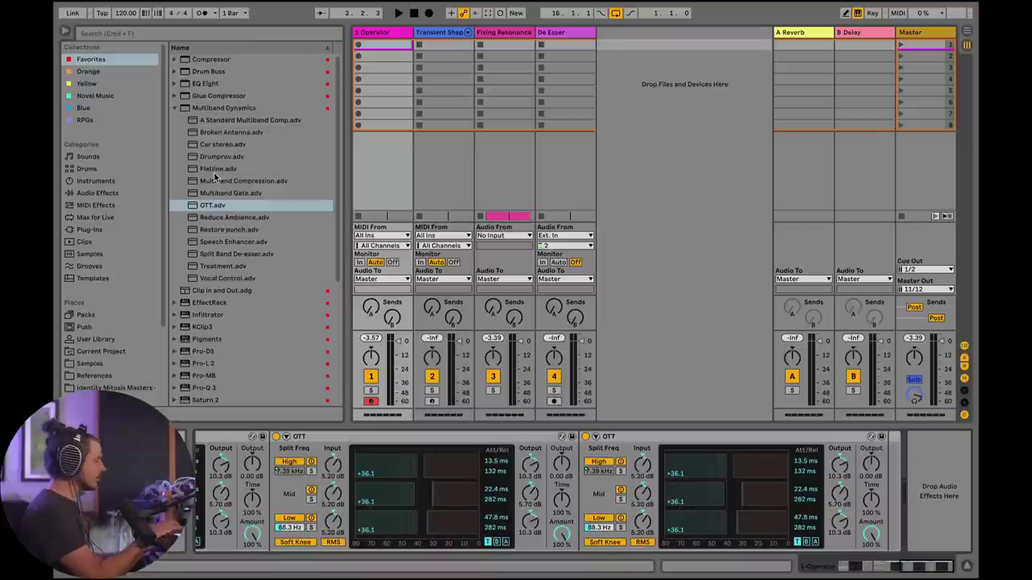
Add an Auto Filter at the end of the chain with its cutoff lowered to about 3.14 kHz.
{"action": "left_click", "coordinate": [176, 107]}
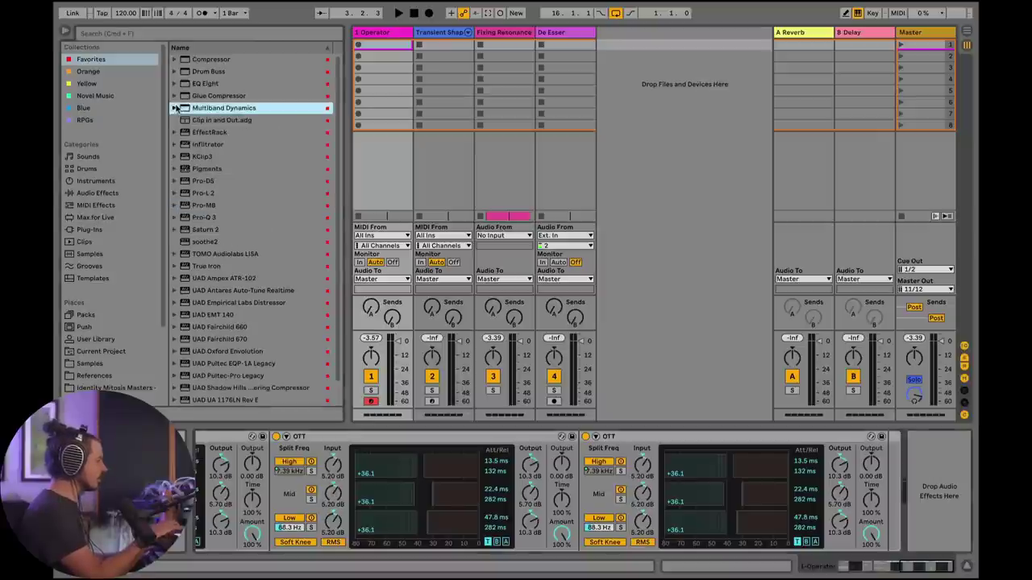
{"action": "left_click", "coordinate": [111, 193]}
{"action": "left_click_drag", "start_coordinate": [216, 107], "coordinate": [934, 489]}
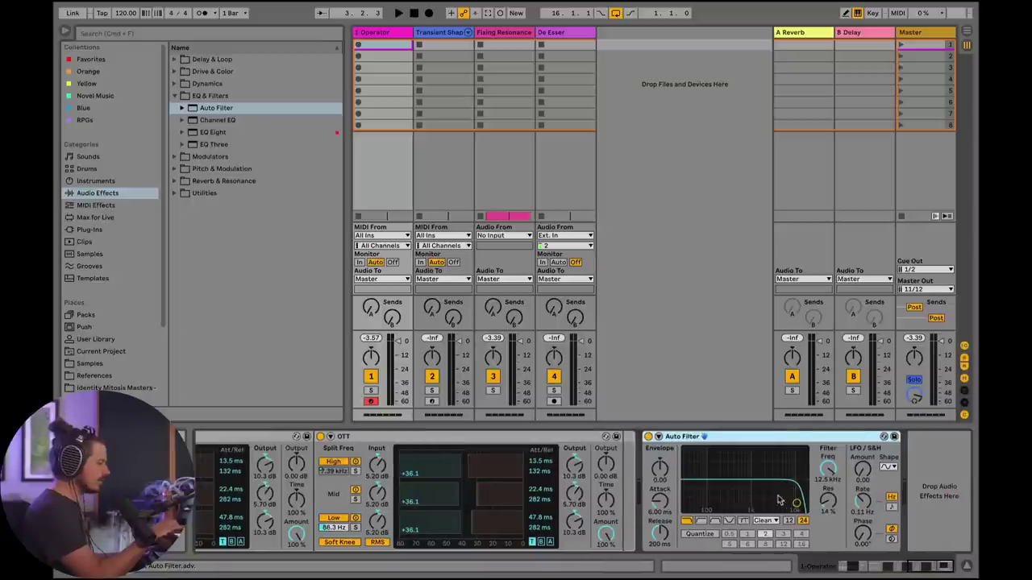
{"action": "left_click_drag", "start_coordinate": [796, 503], "coordinate": [771, 503]}
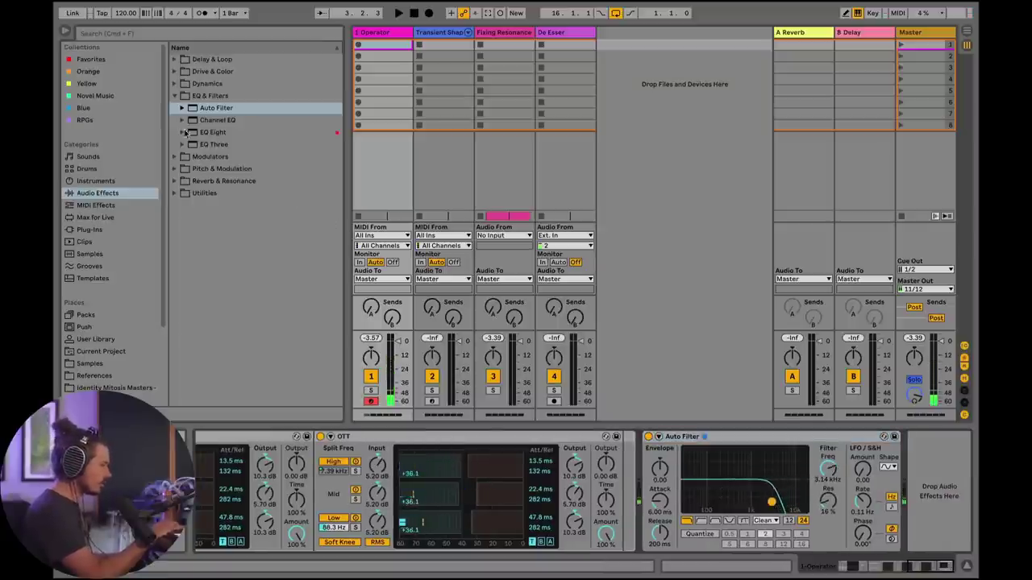
Insert an Envelope Follower from Modulators before the Auto Filter.
{"action": "left_click", "coordinate": [173, 96]}
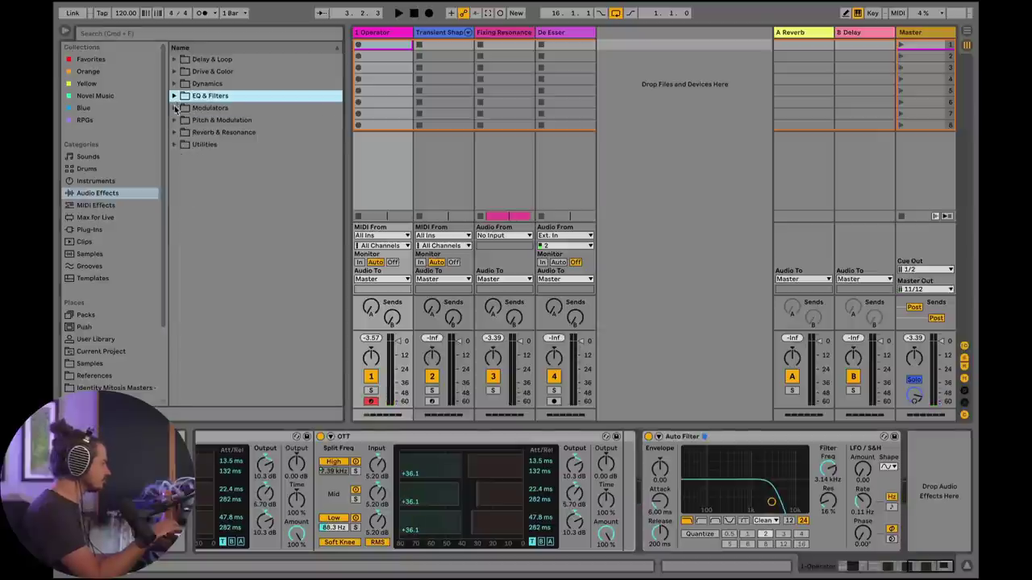
{"action": "left_click", "coordinate": [174, 108]}
{"action": "double_click", "coordinate": [198, 168]}
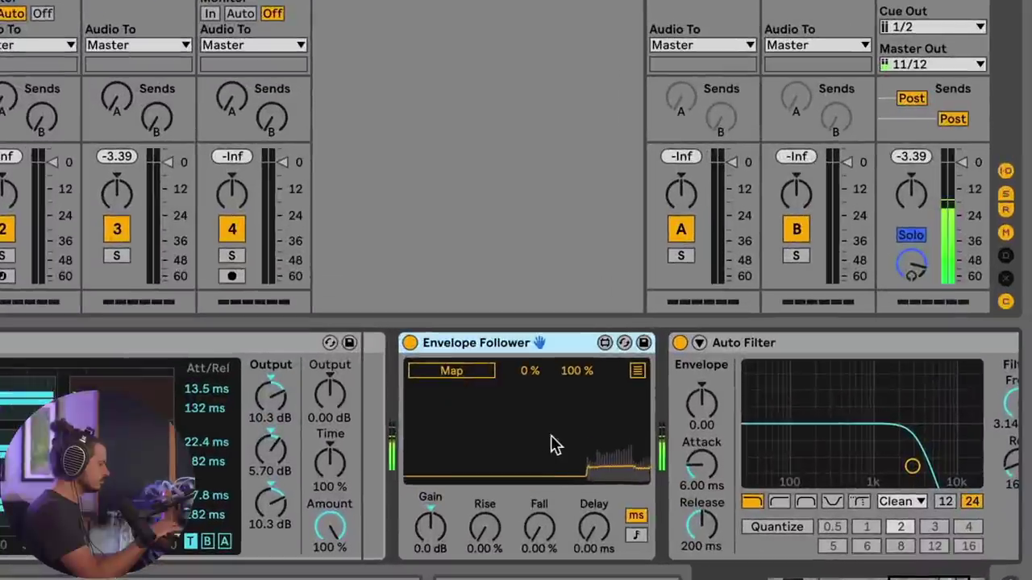
Set the Envelope Follower to 17 dB gain and 30.7% fall, mapped to the Auto Filter Freq.
{"action": "mouse_move", "coordinate": [431, 528]}
{"action": "left_mouse_down"}
{"action": "mouse_move", "coordinate": [435, 516]}
{"action": "mouse_move", "coordinate": [446, 534]}
{"action": "mouse_move", "coordinate": [438, 532]}
{"action": "left_mouse_up"}
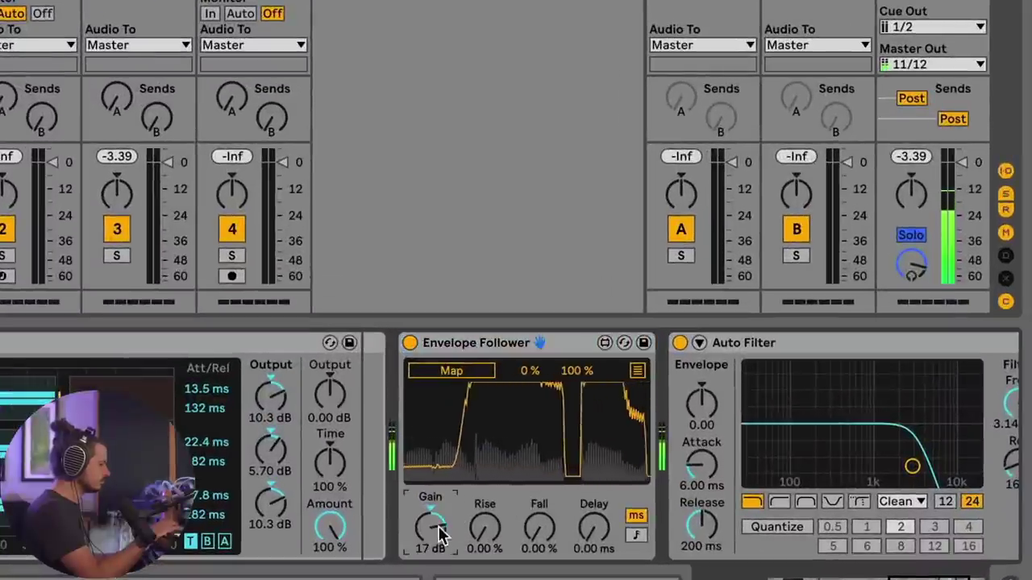
{"action": "left_click_drag", "start_coordinate": [537, 526], "coordinate": [537, 530]}
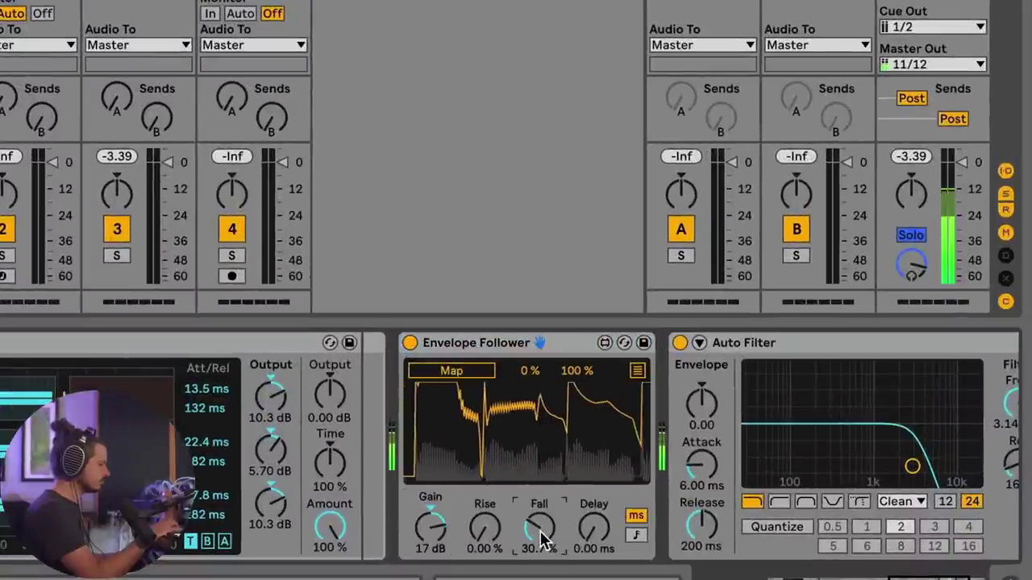
{"action": "left_click", "coordinate": [452, 373]}
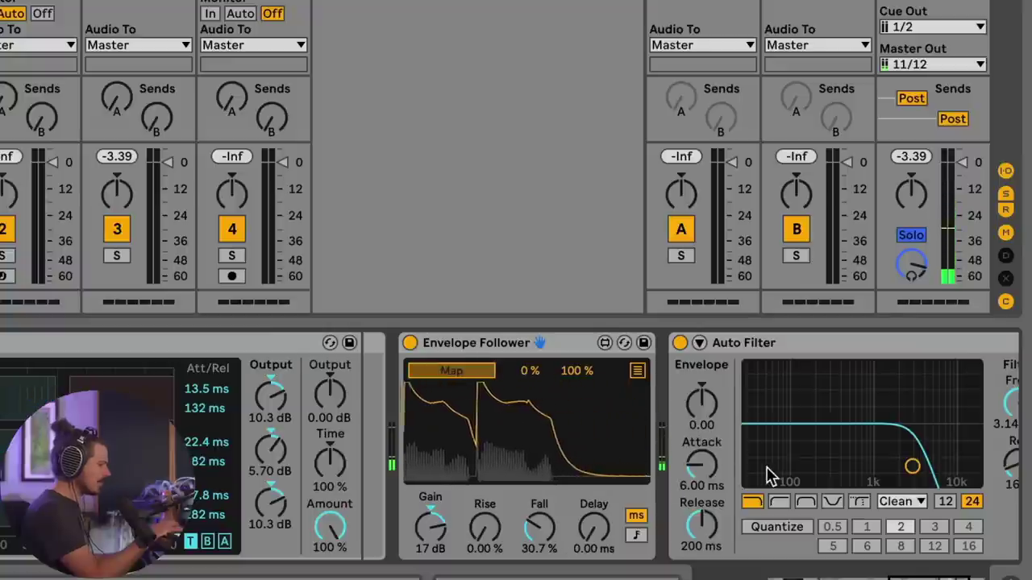
{"action": "scroll", "coordinate": [706, 476], "scroll_direction": "right", "scroll_amount": 3}
{"action": "left_click", "coordinate": [767, 406]}
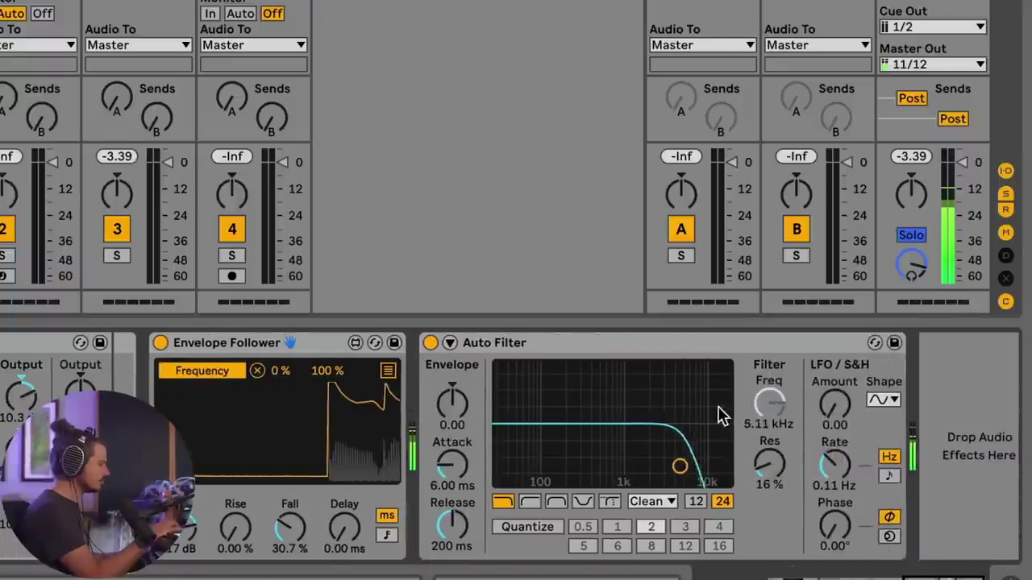
{"action": "scroll", "coordinate": [424, 451], "scroll_direction": "left", "scroll_amount": 5}
{"action": "scroll", "coordinate": [12, 418], "scroll_direction": "left", "scroll_amount": 5}
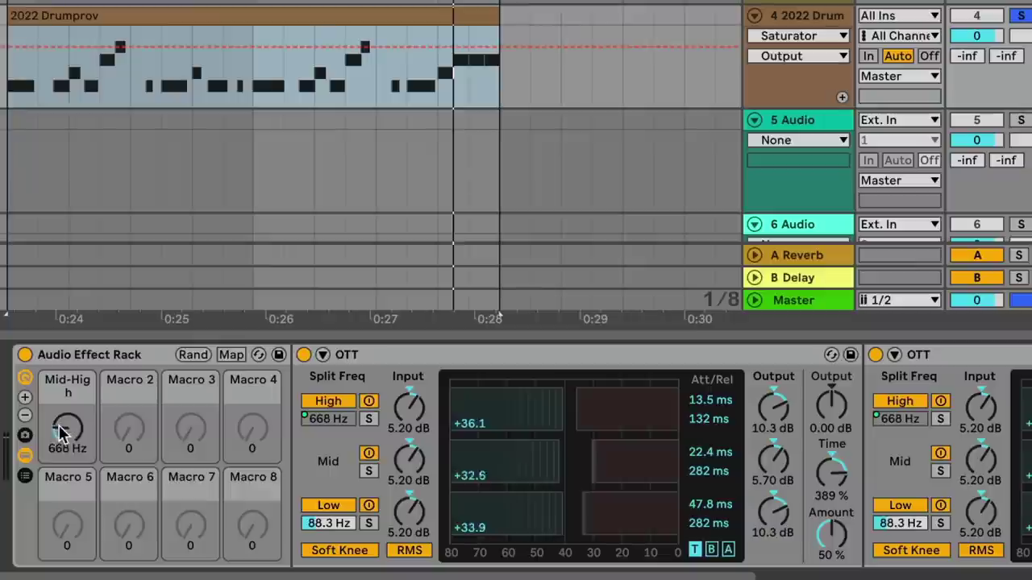
Show track 4's Audio Effect Rack > Mid-High Crossover automation and play the arrangement.
{"action": "left_click", "coordinate": [62, 433]}
{"action": "key", "text": "space"}
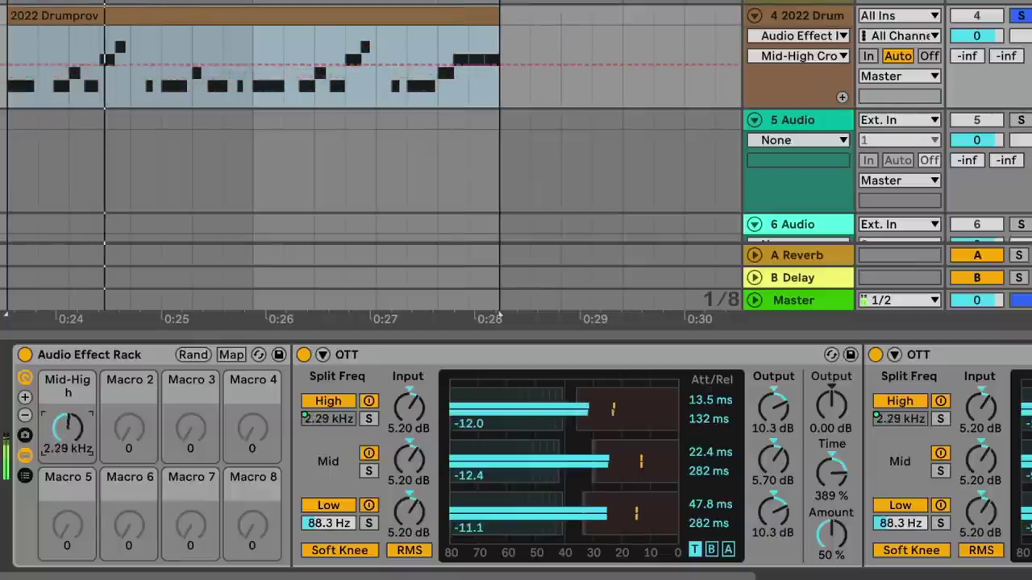
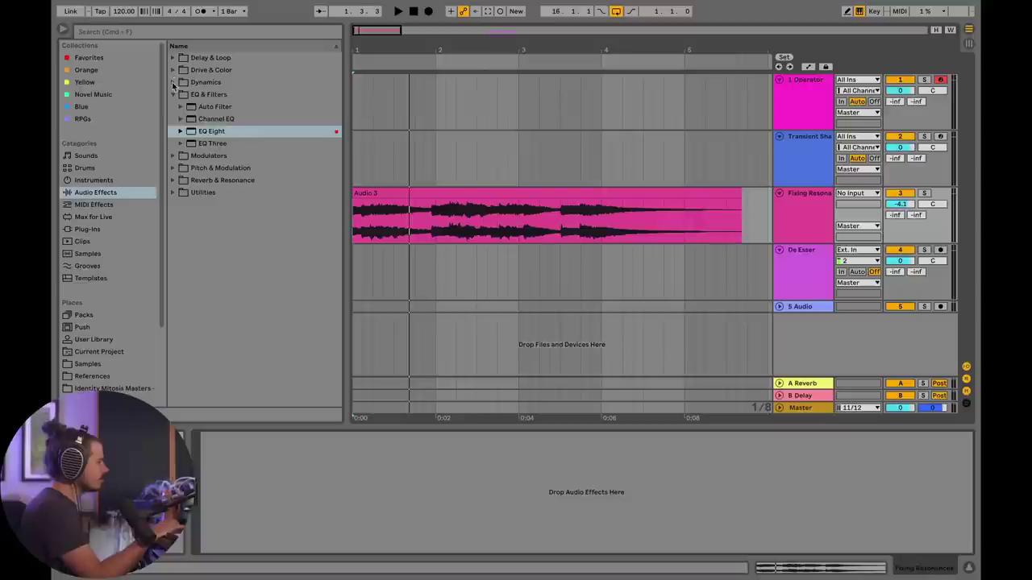
Add Multiband Dynamics from the Dynamics effects to the Fixing Resonances track.
{"action": "left_click", "coordinate": [181, 142]}
{"action": "left_click", "coordinate": [191, 142]}
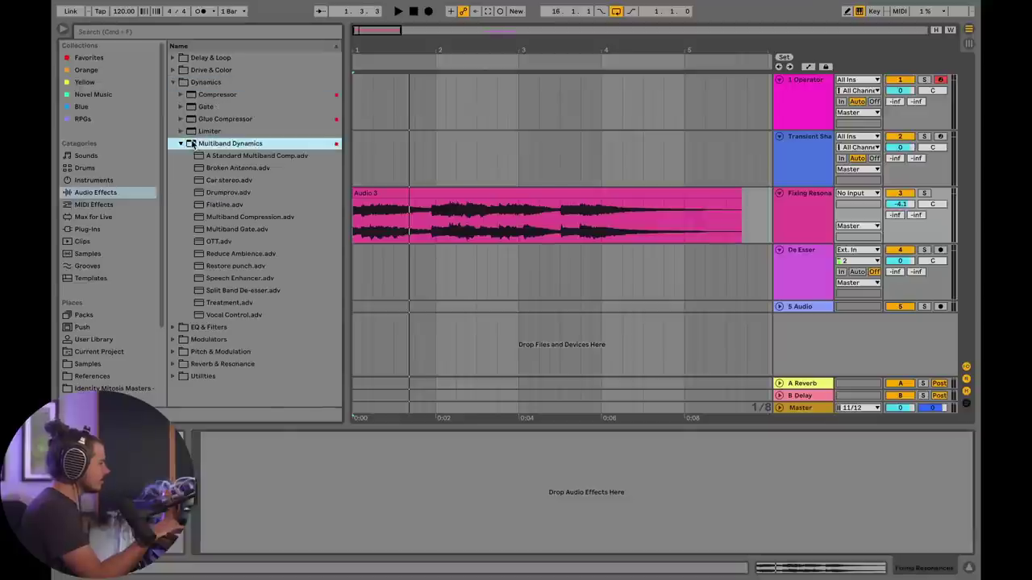
{"action": "left_click_drag", "start_coordinate": [192, 142], "coordinate": [312, 461]}
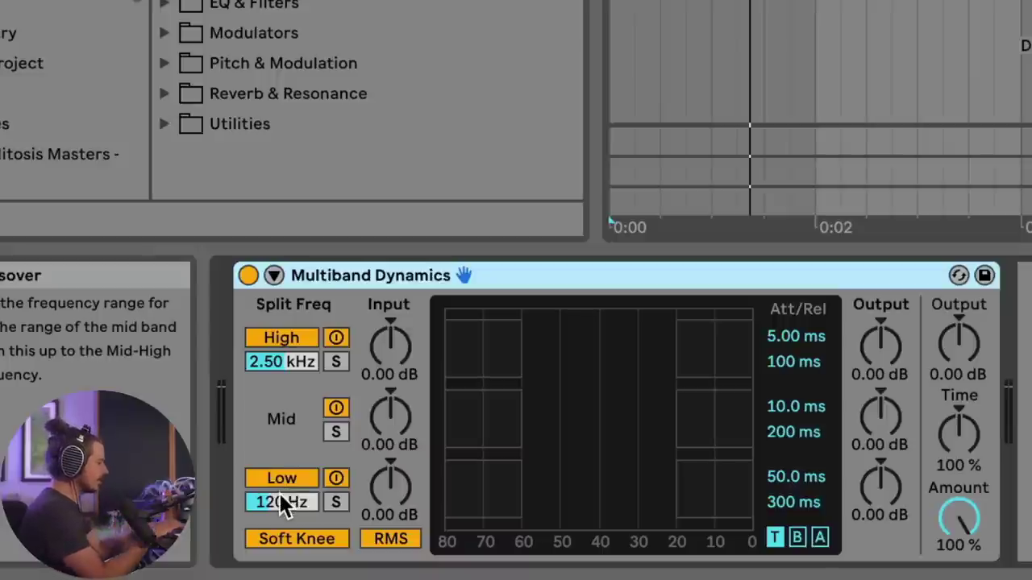
Solo the mid band and narrow it to 400 Hz–874 Hz while listening.
{"action": "left_click", "coordinate": [336, 431]}
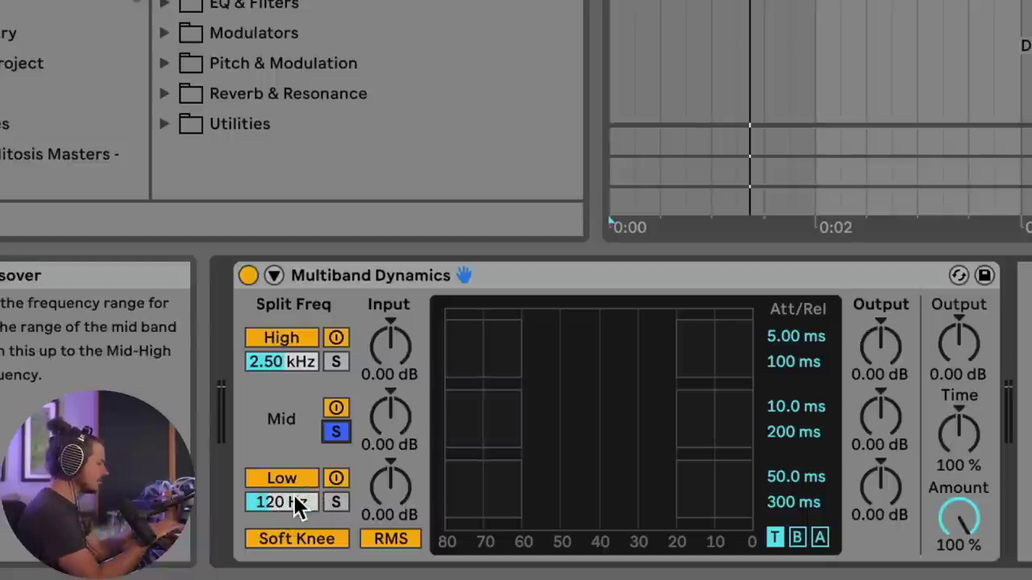
{"action": "left_click_drag", "start_coordinate": [295, 504], "coordinate": [295, 433]}
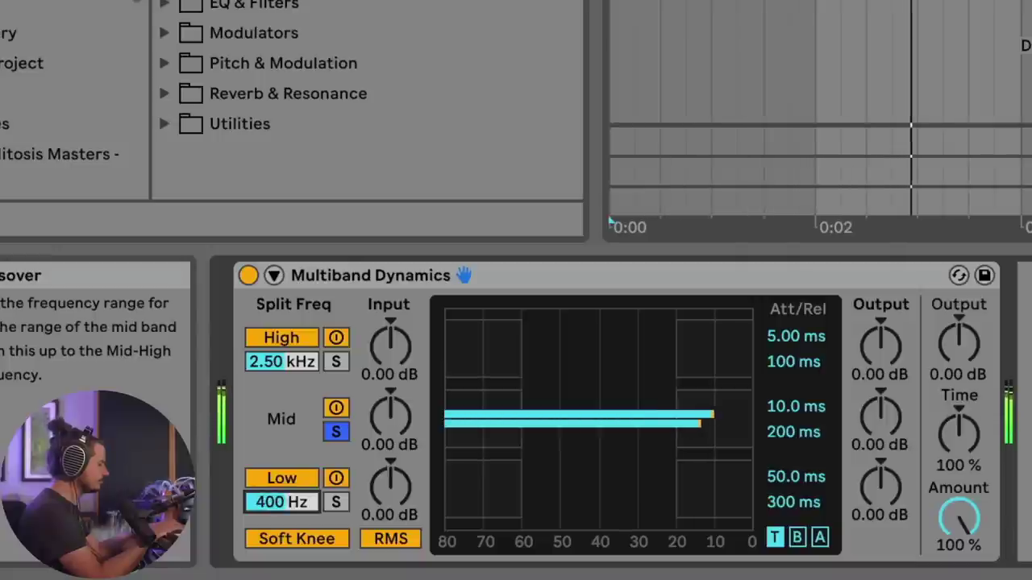
{"action": "mouse_move", "coordinate": [291, 496]}
{"action": "left_mouse_down"}
{"action": "mouse_move", "coordinate": [291, 480]}
{"action": "mouse_move", "coordinate": [273, 501]}
{"action": "left_mouse_up"}
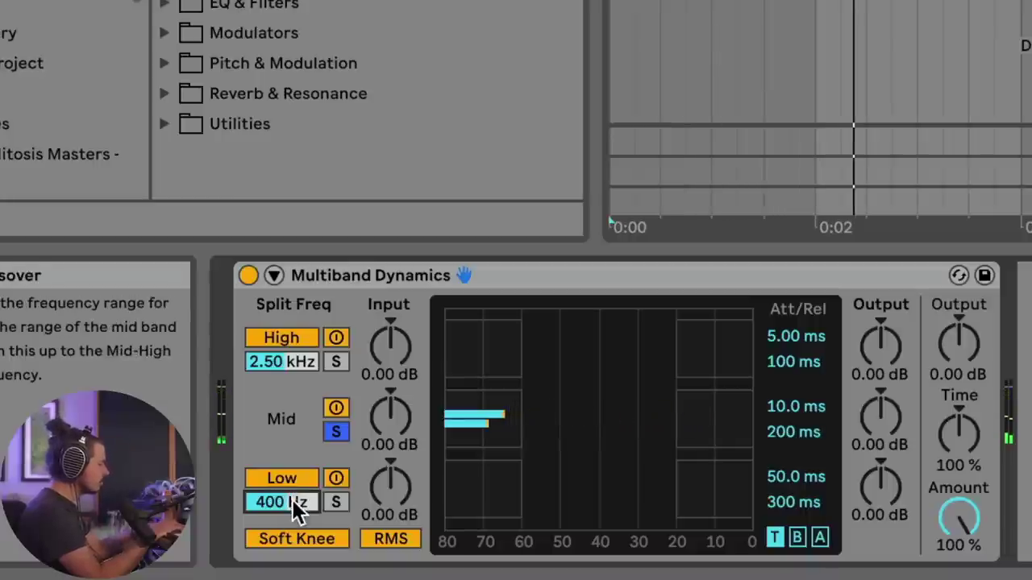
{"action": "left_click", "coordinate": [286, 359]}
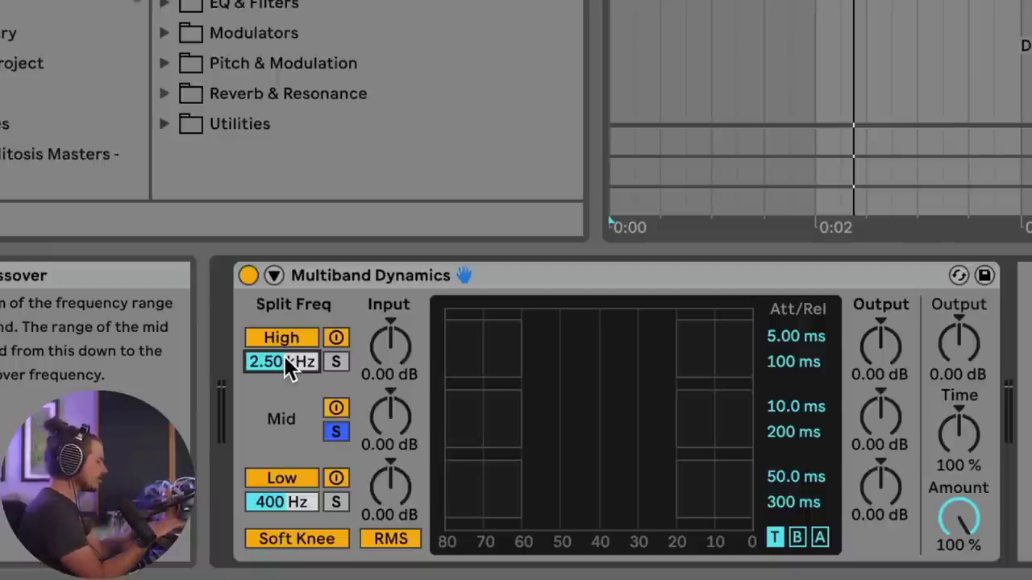
{"action": "key", "text": "space"}
{"action": "left_click_drag", "start_coordinate": [284, 356], "coordinate": [285, 425]}
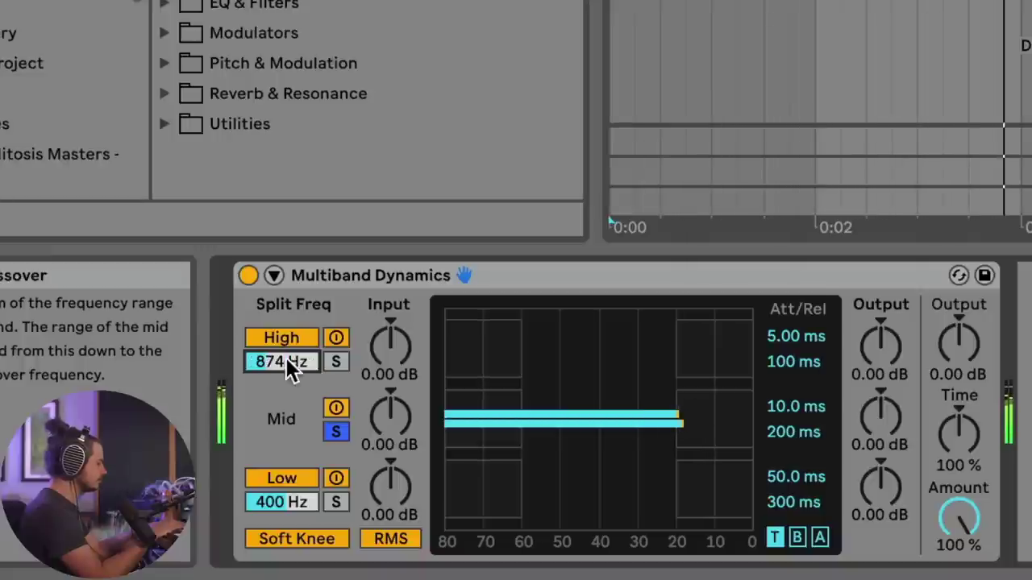
{"action": "key", "text": "space"}
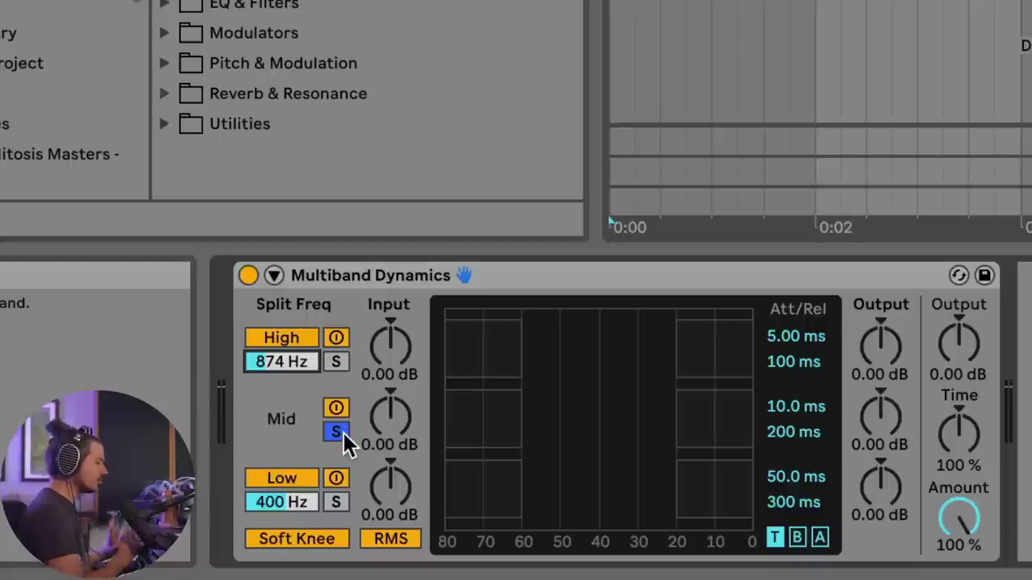
Compress the mid band above -39 dB at 1:1.83 with 1.40 dB output.
{"action": "left_click", "coordinate": [675, 413]}
{"action": "left_click_drag", "start_coordinate": [675, 413], "coordinate": [657, 412]}
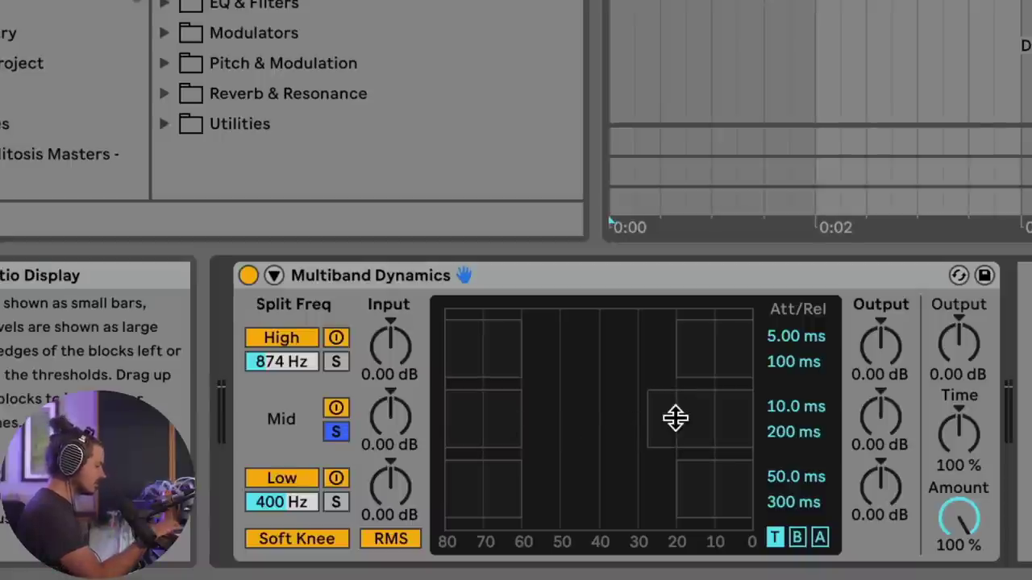
{"action": "left_click", "coordinate": [819, 536]}
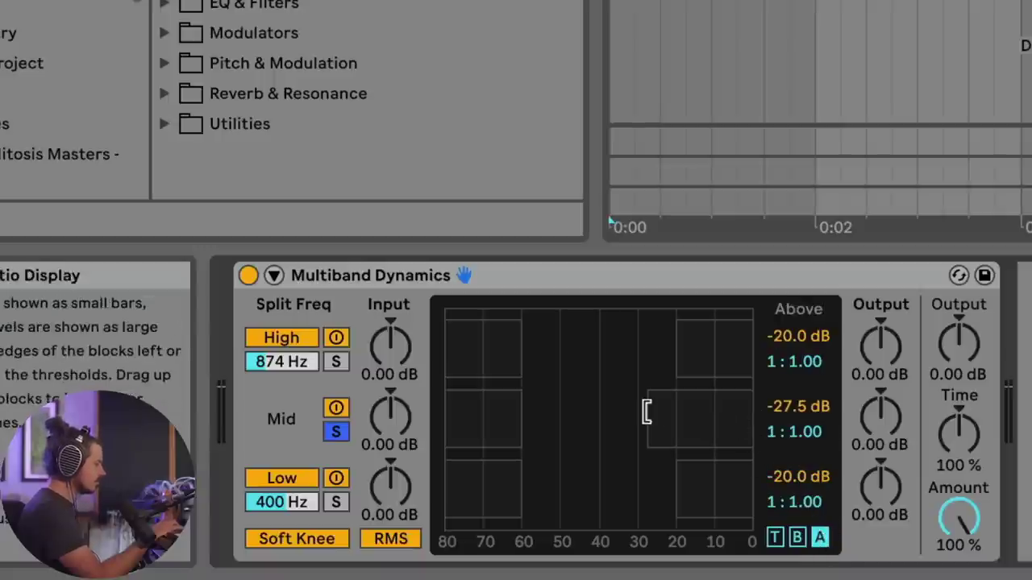
{"action": "left_click_drag", "start_coordinate": [636, 415], "coordinate": [602, 415]}
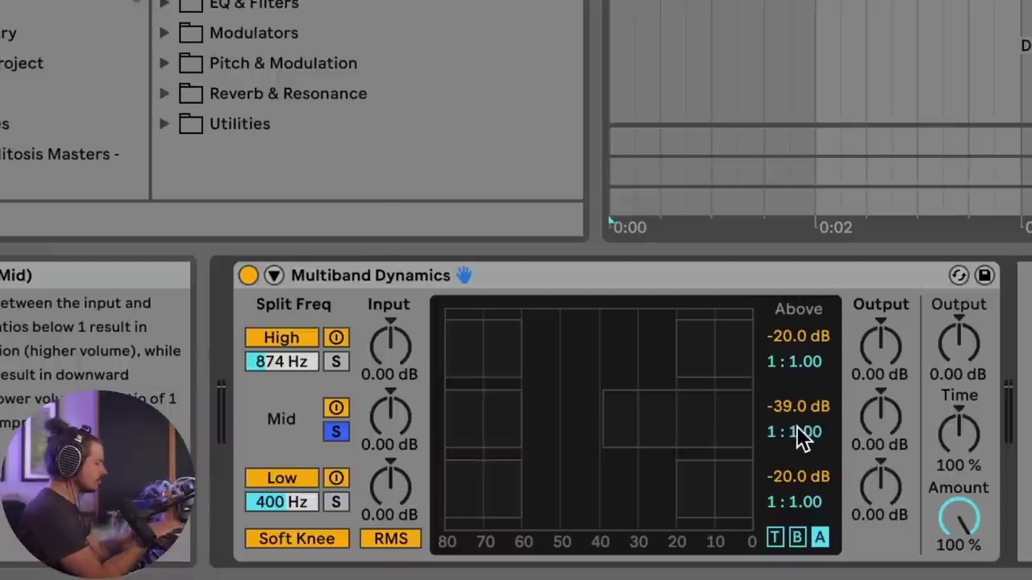
{"action": "key", "text": "space"}
{"action": "mouse_move", "coordinate": [799, 433]}
{"action": "left_mouse_down"}
{"action": "mouse_move", "coordinate": [799, 403]}
{"action": "mouse_move", "coordinate": [801, 424]}
{"action": "left_mouse_up"}
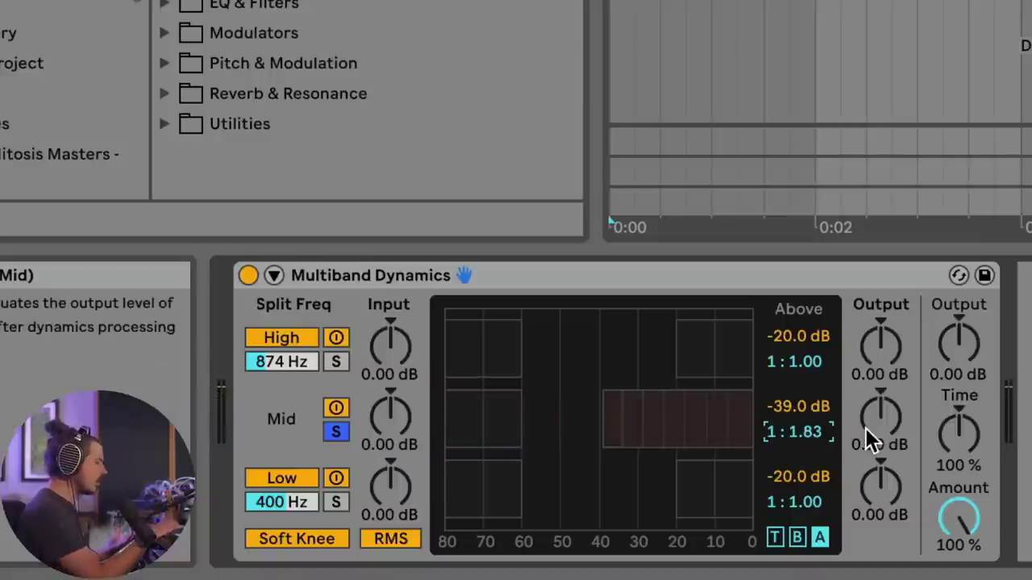
{"action": "left_click_drag", "start_coordinate": [869, 428], "coordinate": [868, 420]}
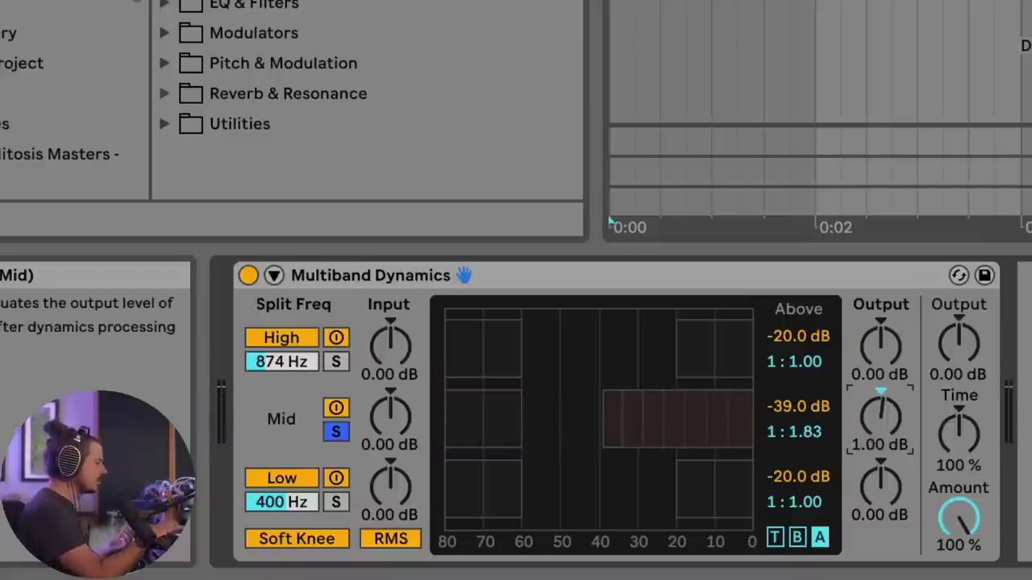
Unsolo the mid band and compare the device bypassed versus active during playback.
{"action": "left_click", "coordinate": [336, 432]}
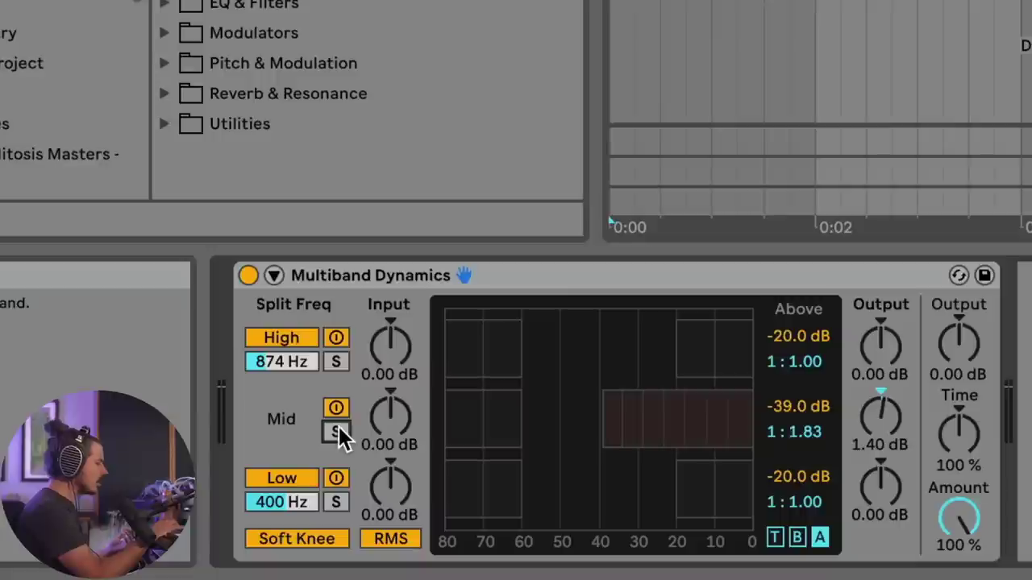
{"action": "left_click", "coordinate": [247, 274]}
{"action": "left_click", "coordinate": [247, 275]}
{"action": "left_click", "coordinate": [247, 274]}
{"action": "key", "text": "space"}
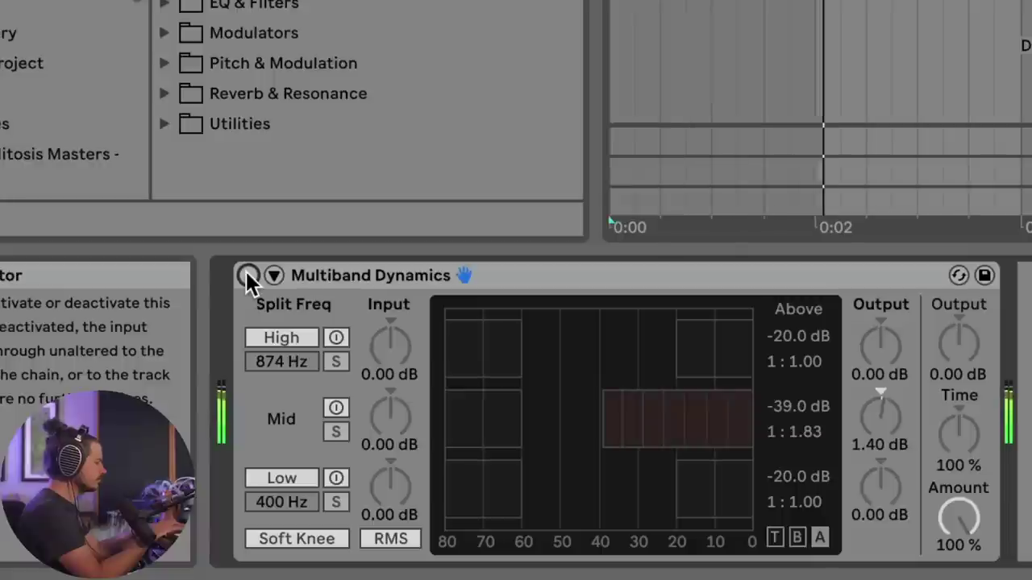
{"action": "left_click", "coordinate": [247, 274]}
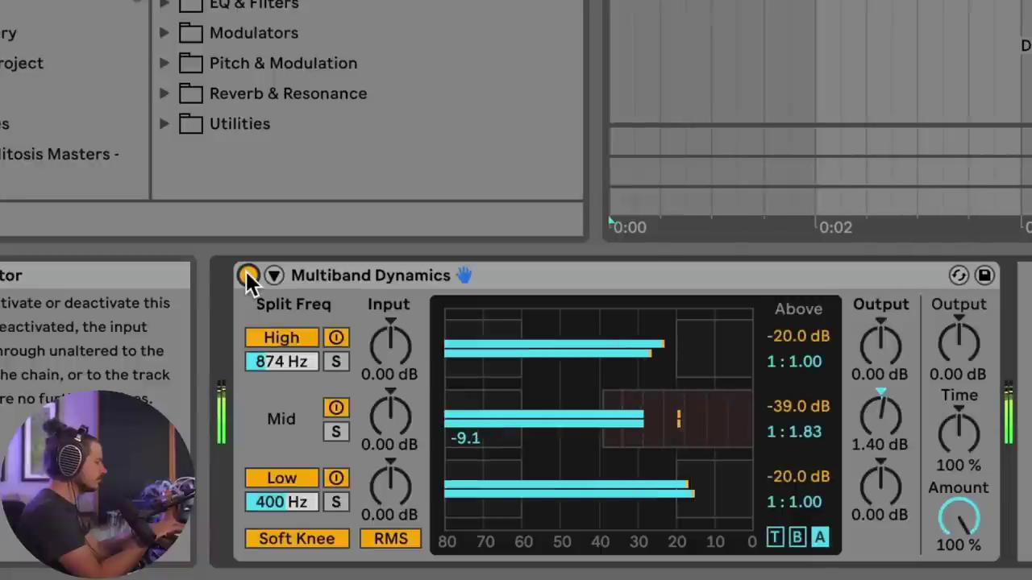
{"action": "key", "text": "space"}
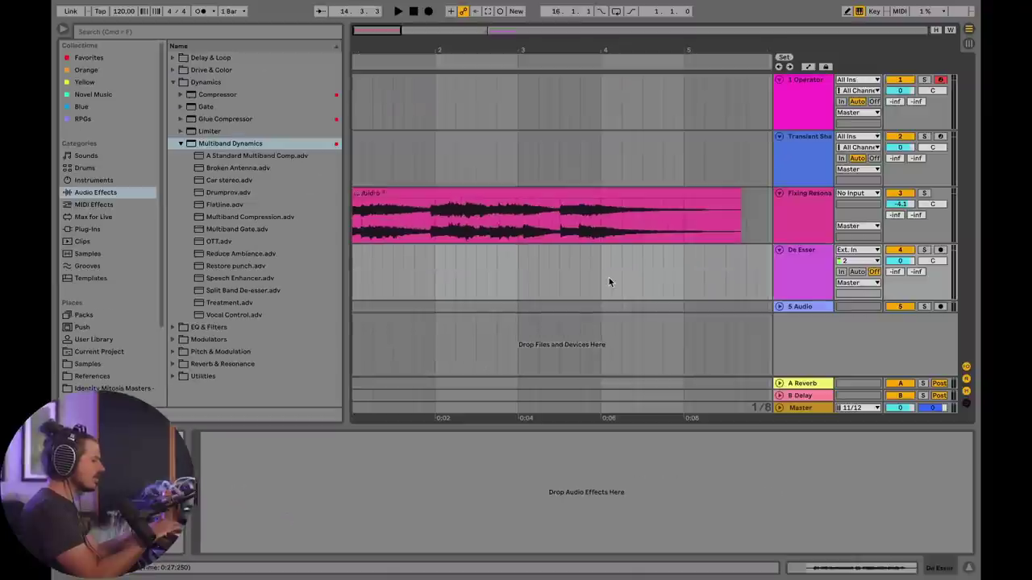
Scroll to the De Esser track's Audio 5 vocal clip and listen to it.
{"action": "scroll", "coordinate": [609, 278], "scroll_direction": "right", "scroll_amount": 5}
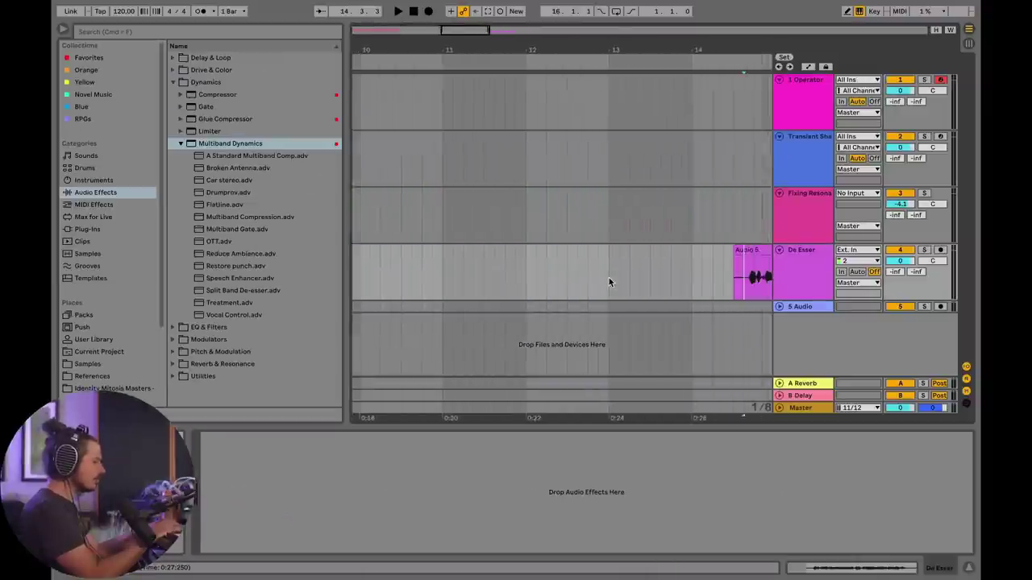
{"action": "scroll", "coordinate": [608, 277], "scroll_direction": "right", "scroll_amount": 1}
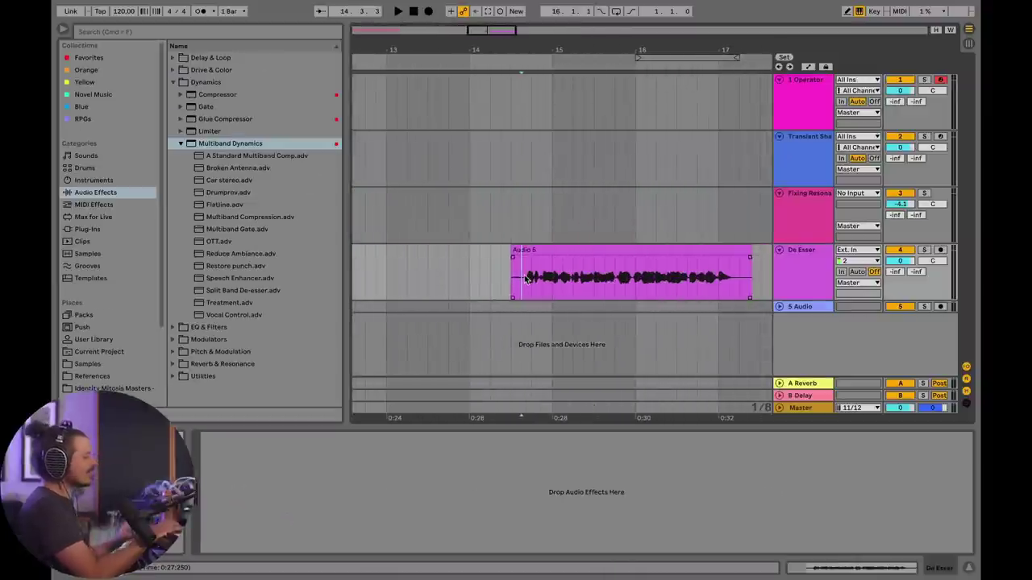
{"action": "scroll", "coordinate": [522, 278], "scroll_direction": "right", "scroll_amount": 3}
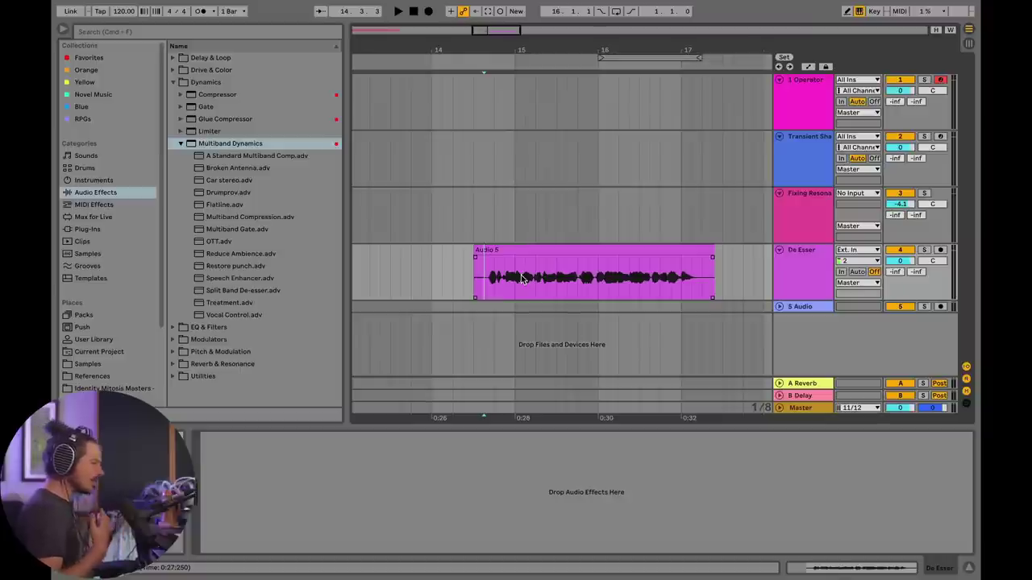
{"action": "key", "text": "space"}
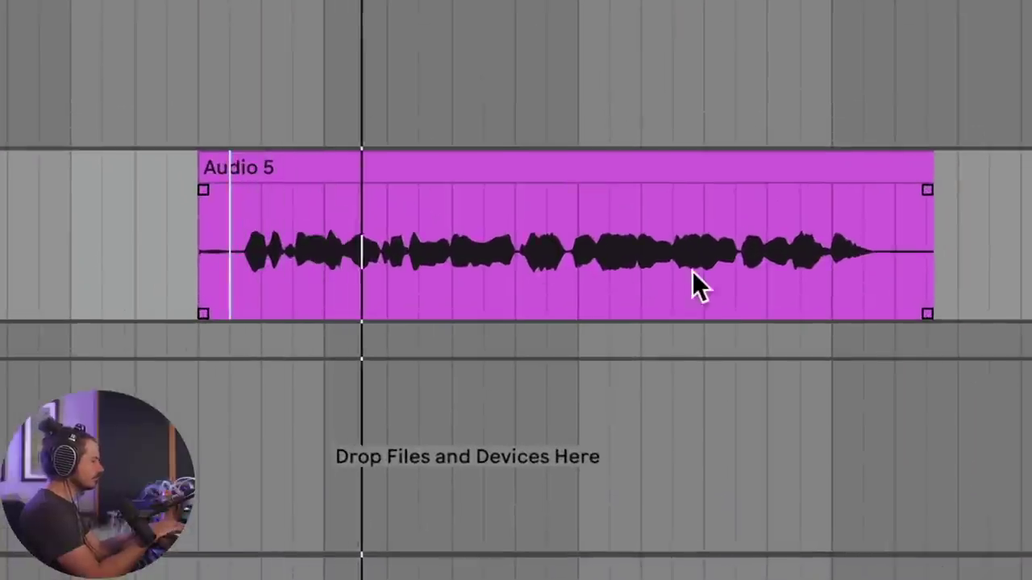
{"action": "scroll", "coordinate": [801, 287], "scroll_direction": "right", "scroll_amount": 3}
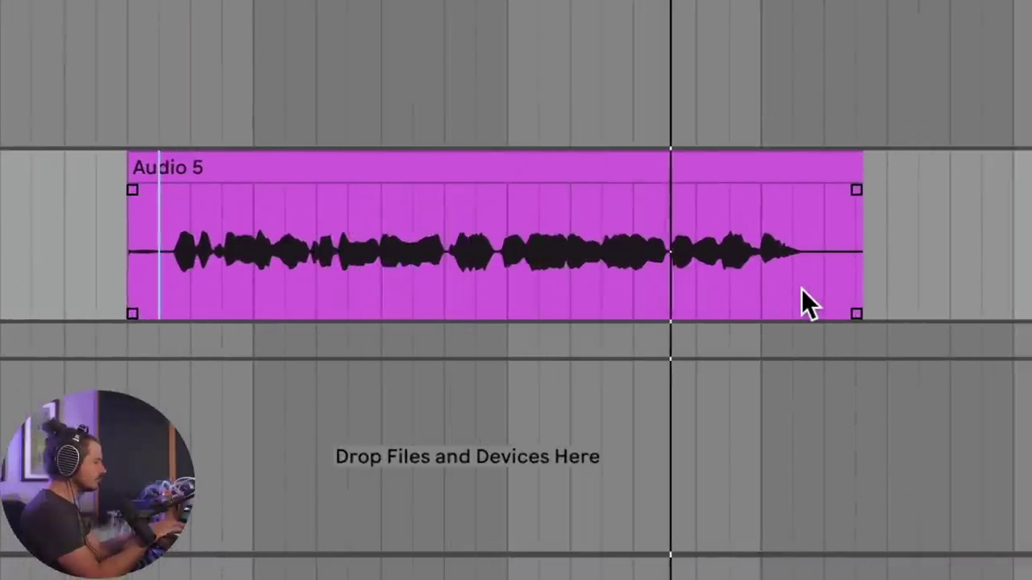
{"action": "key", "text": "space"}
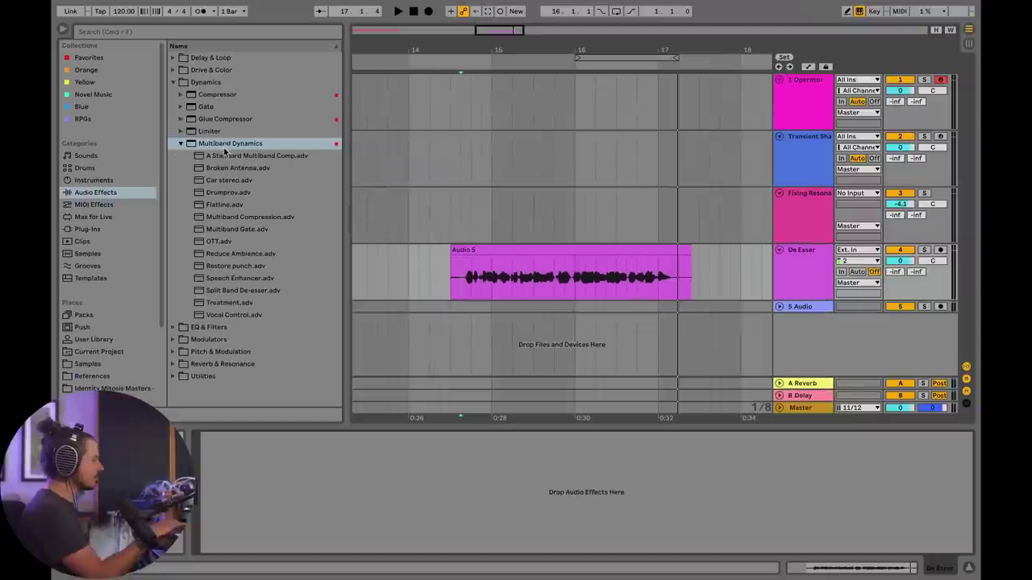
{"action": "left_click", "coordinate": [221, 146]}
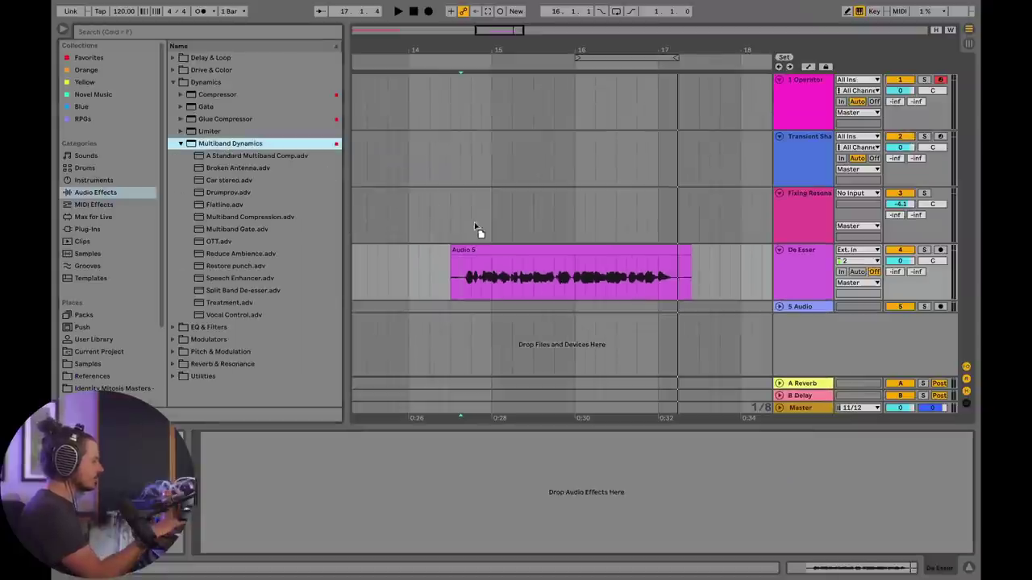
Add Multiband Dynamics to the De Esser track, solo mid, and set splits to 3.00–9.20 kHz.
{"action": "left_click_drag", "start_coordinate": [538, 272], "coordinate": [539, 274]}
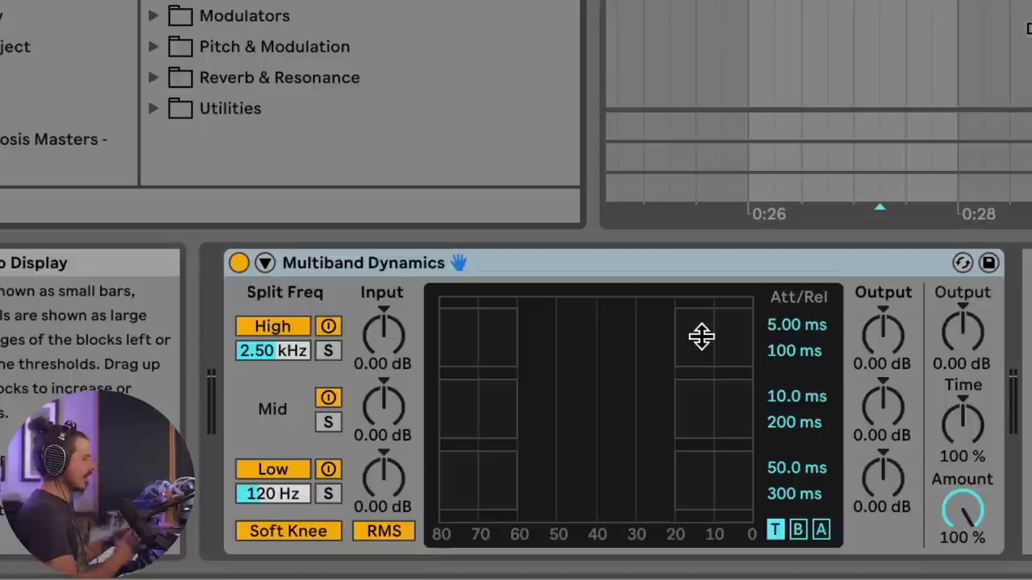
{"action": "left_click", "coordinate": [325, 419]}
{"action": "left_click_drag", "start_coordinate": [277, 490], "coordinate": [276, 436]}
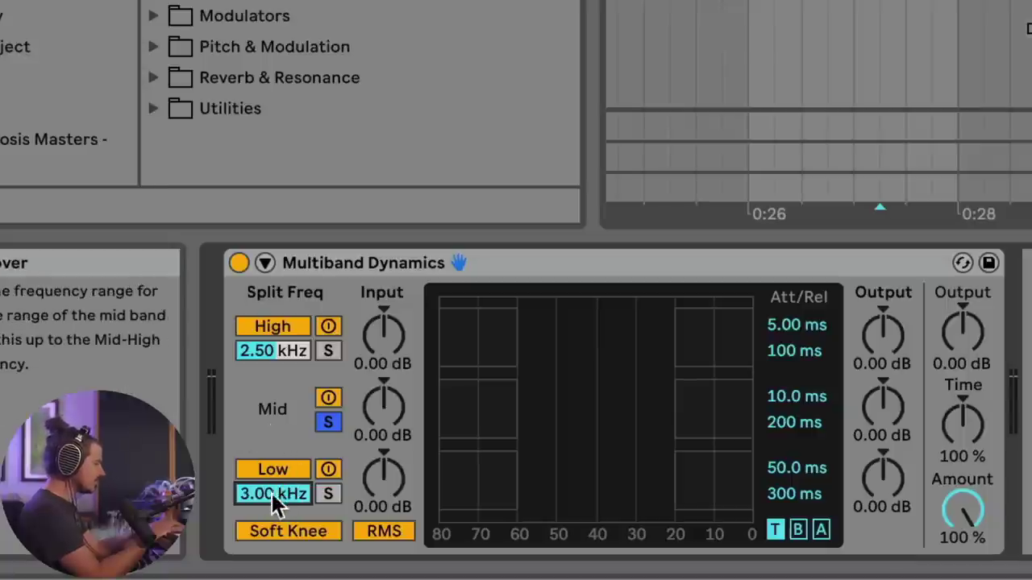
{"action": "mouse_move", "coordinate": [272, 493]}
{"action": "left_mouse_down"}
{"action": "mouse_move", "coordinate": [272, 516]}
{"action": "mouse_move", "coordinate": [274, 483]}
{"action": "left_mouse_up"}
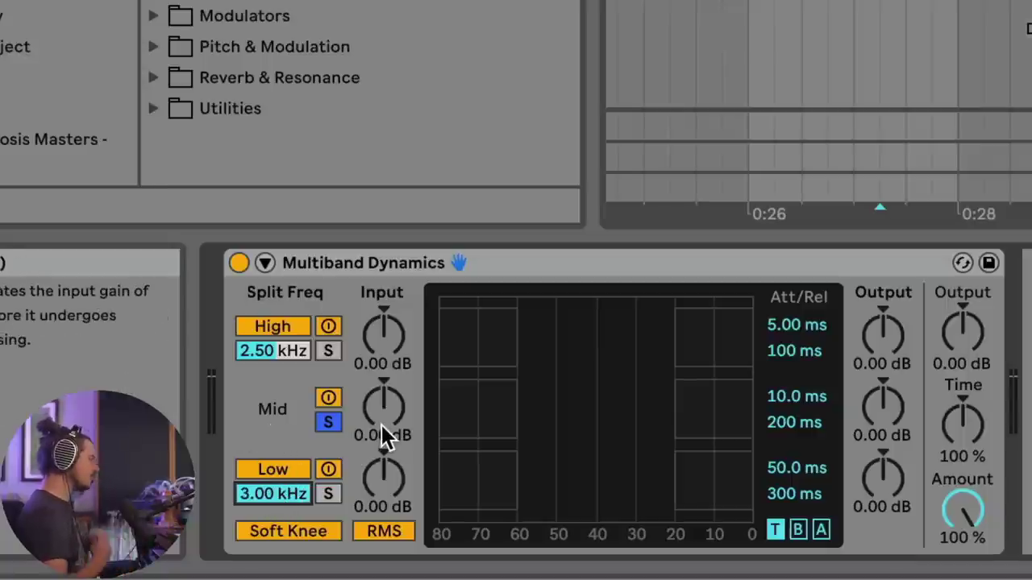
{"action": "left_click_drag", "start_coordinate": [271, 349], "coordinate": [274, 312]}
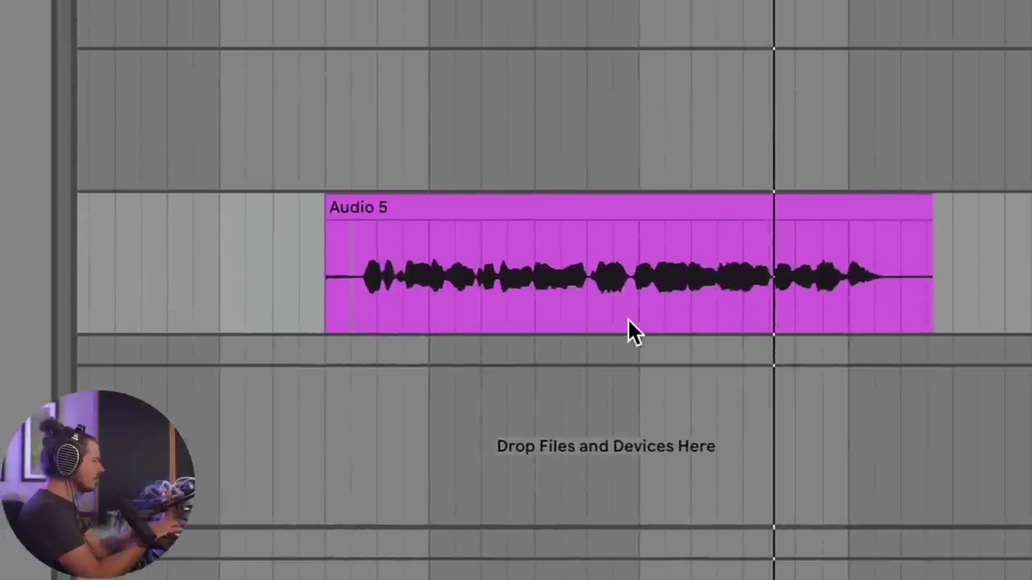
Select the later part of the Audio 5 clip and loop that selection.
{"action": "scroll", "coordinate": [636, 315], "scroll_direction": "up", "scroll_amount": 3}
{"action": "scroll", "coordinate": [635, 306], "scroll_direction": "down", "scroll_amount": 2}
{"action": "left_click_drag", "start_coordinate": [640, 299], "coordinate": [824, 296]}
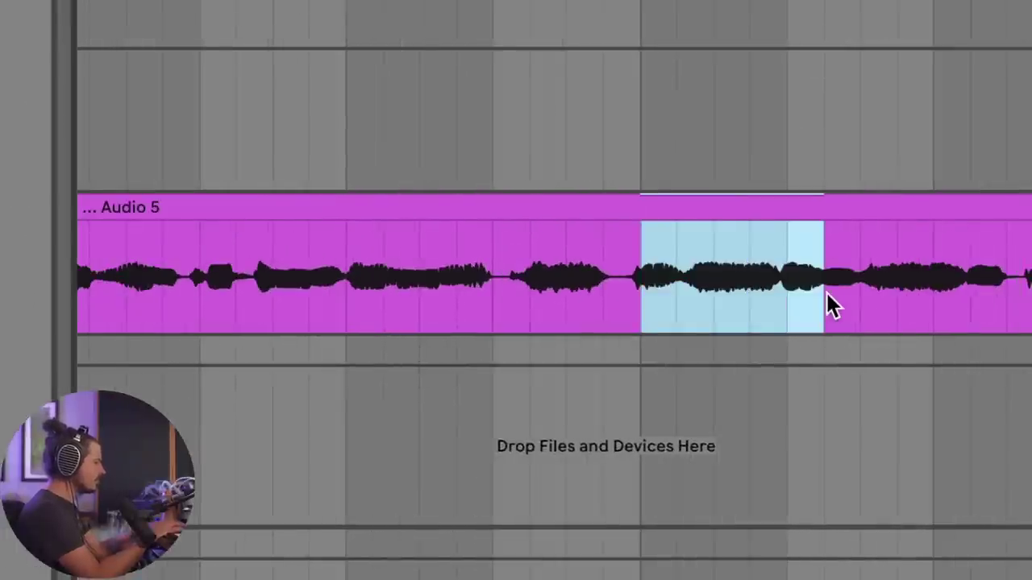
{"action": "scroll", "coordinate": [846, 300], "scroll_direction": "right", "scroll_amount": 5}
{"action": "left_click_drag", "start_coordinate": [956, 307], "coordinate": [260, 312]}
{"action": "key", "text": "space"}
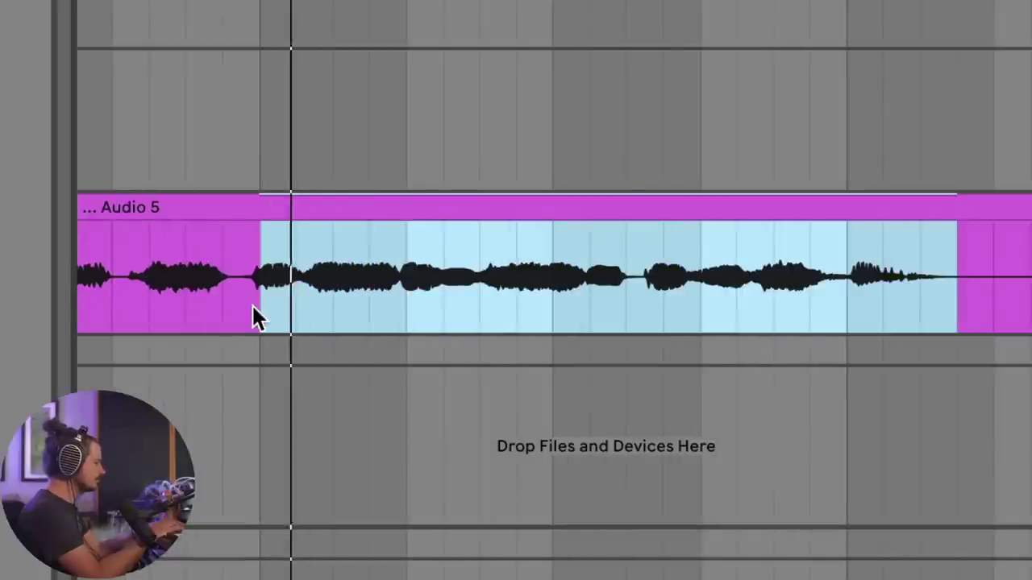
{"action": "right_click", "coordinate": [610, 278]}
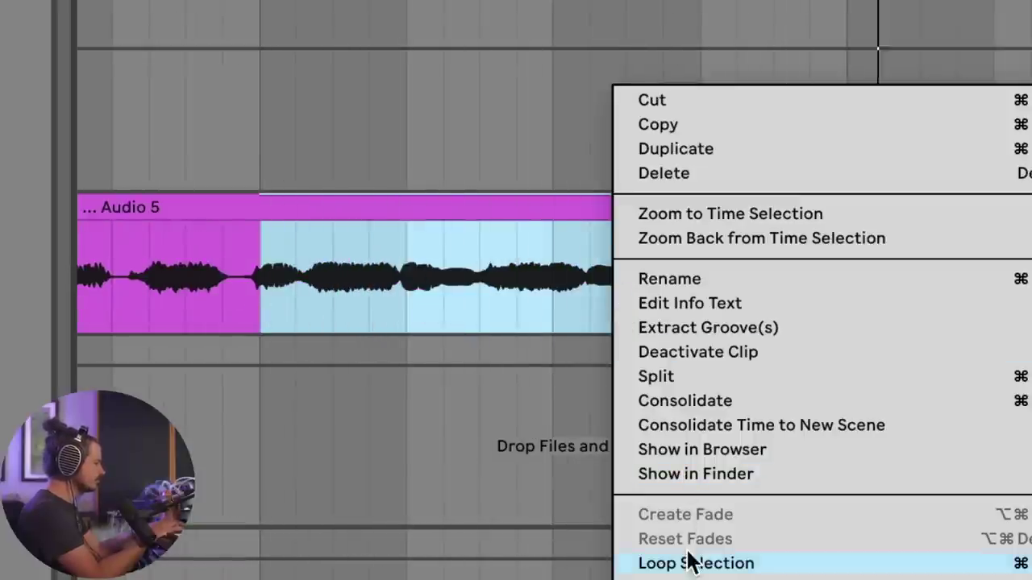
{"action": "left_click", "coordinate": [643, 562]}
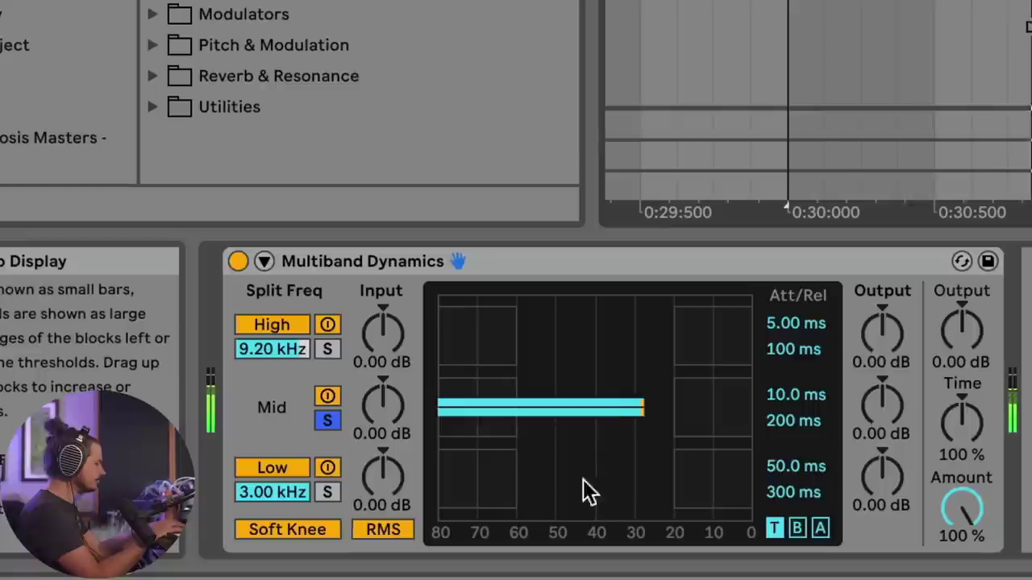
Unsolo the mid band and compress it above -39.8 dB at 1:Inf, A/B-ing the device.
{"action": "left_click", "coordinate": [327, 420]}
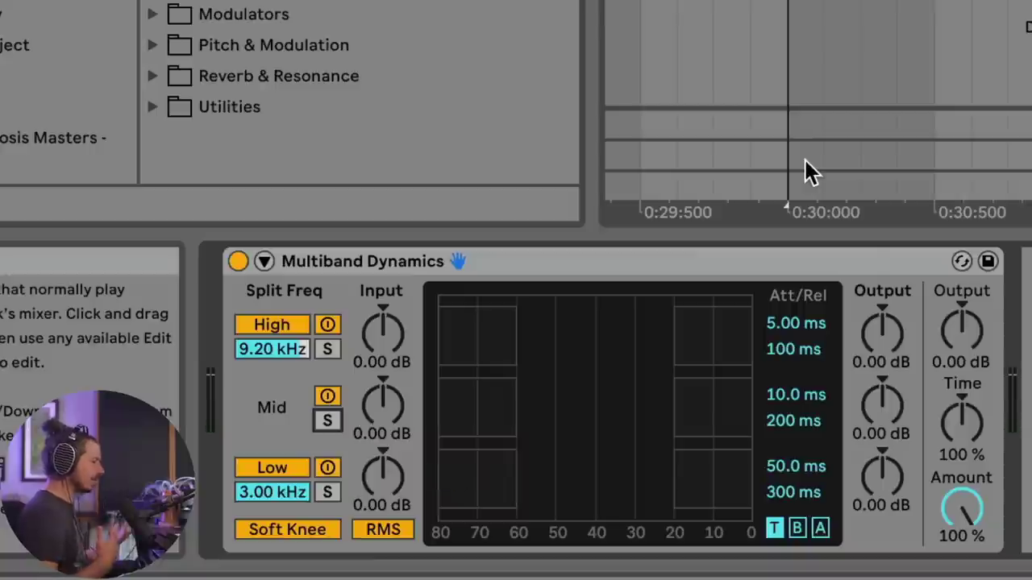
{"action": "left_click", "coordinate": [820, 528]}
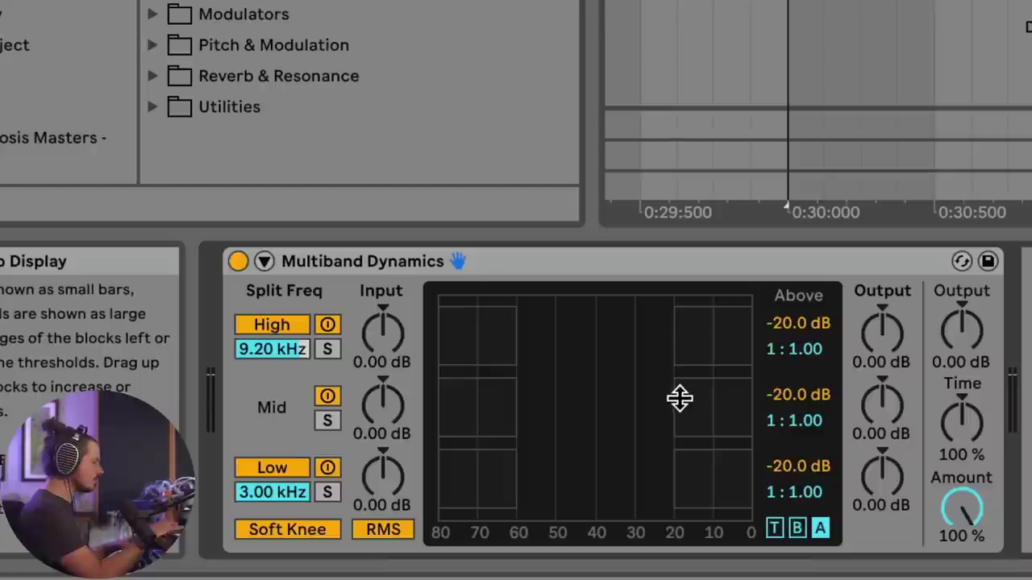
{"action": "left_click_drag", "start_coordinate": [680, 398], "coordinate": [615, 398]}
{"action": "left_click_drag", "start_coordinate": [786, 394], "coordinate": [672, 401]}
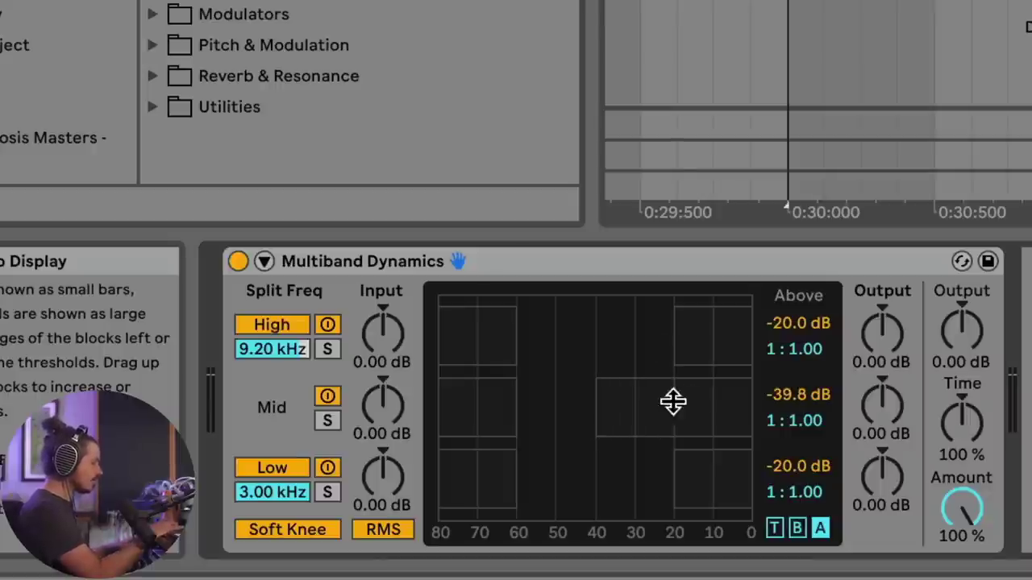
{"action": "left_click_drag", "start_coordinate": [814, 427], "coordinate": [814, 380]}
{"action": "key", "text": "space"}
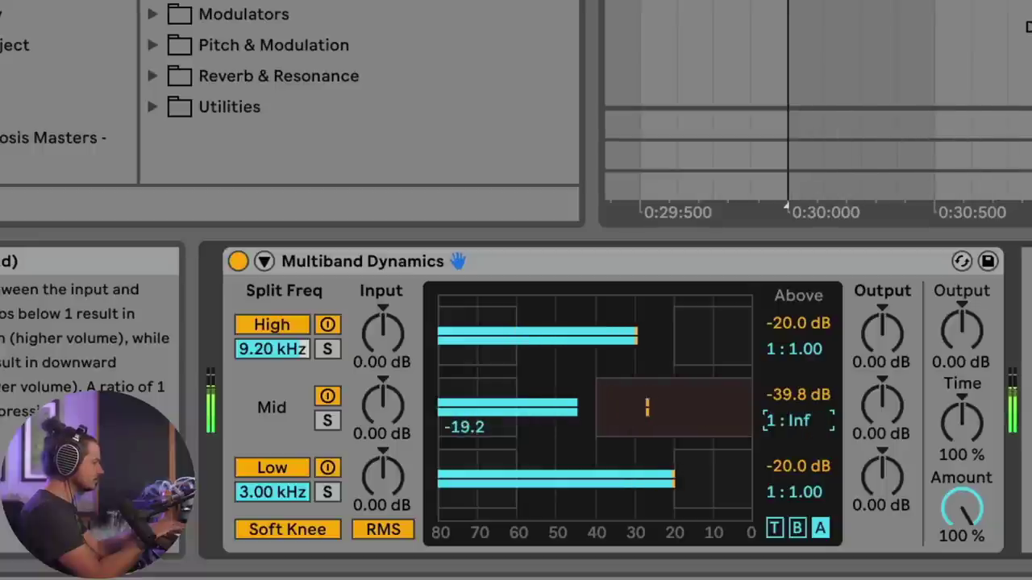
{"action": "left_click", "coordinate": [238, 261]}
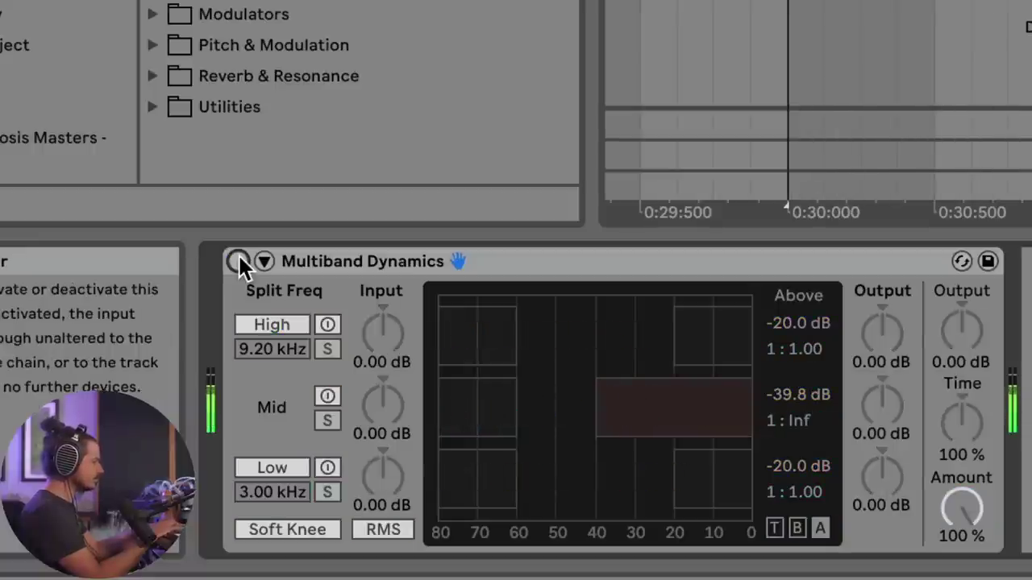
{"action": "left_click", "coordinate": [238, 261]}
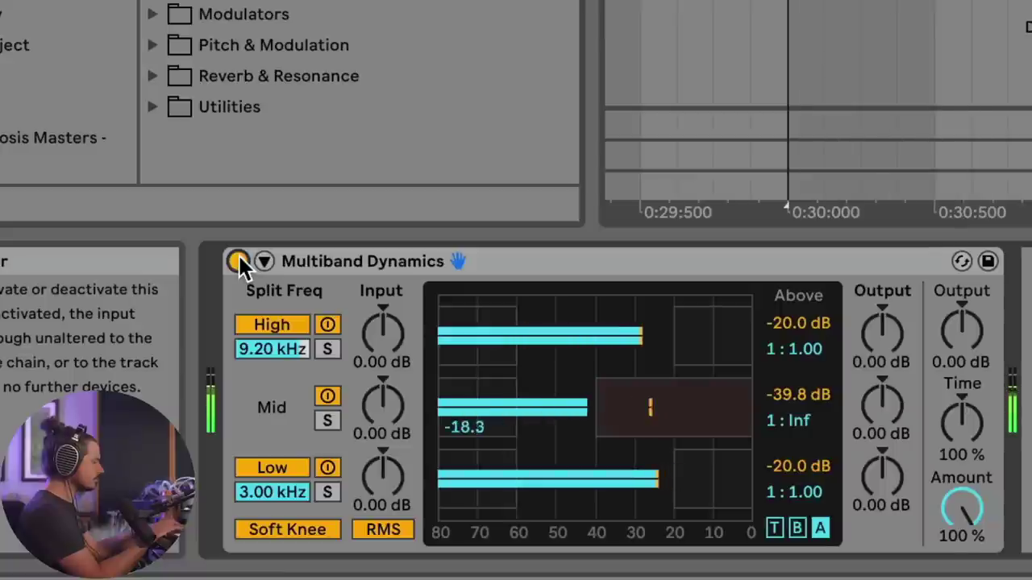
Raise the high split frequency to 10.1 kHz and compare bypassed versus active.
{"action": "left_click_drag", "start_coordinate": [275, 355], "coordinate": [271, 343]}
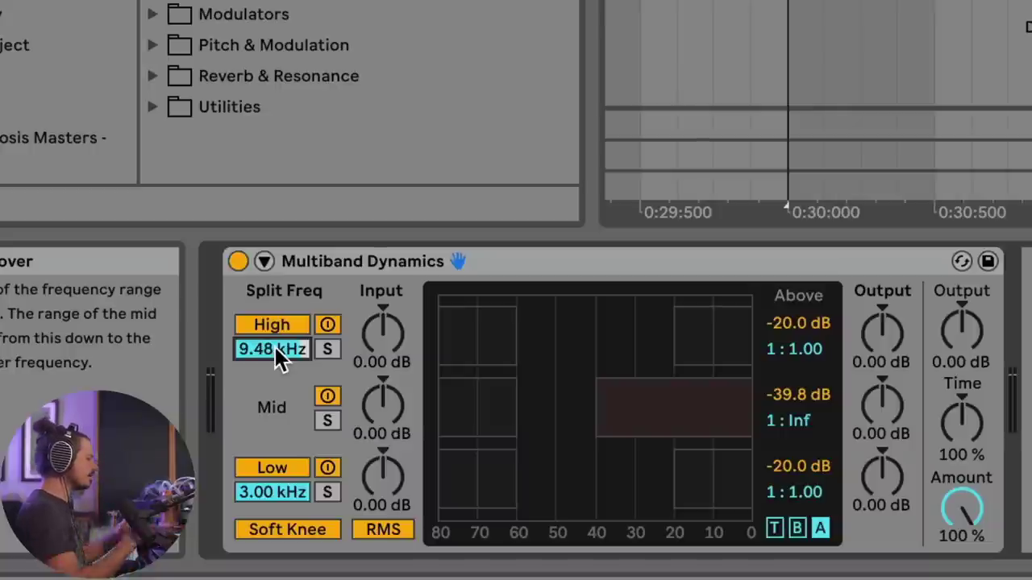
{"action": "left_click_drag", "start_coordinate": [275, 348], "coordinate": [275, 344]}
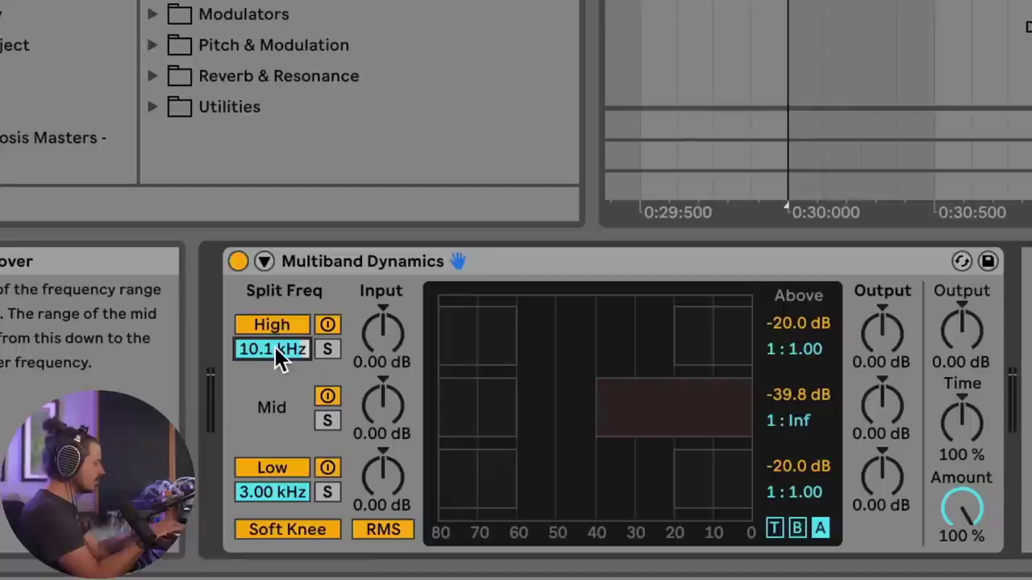
{"action": "key", "text": "space"}
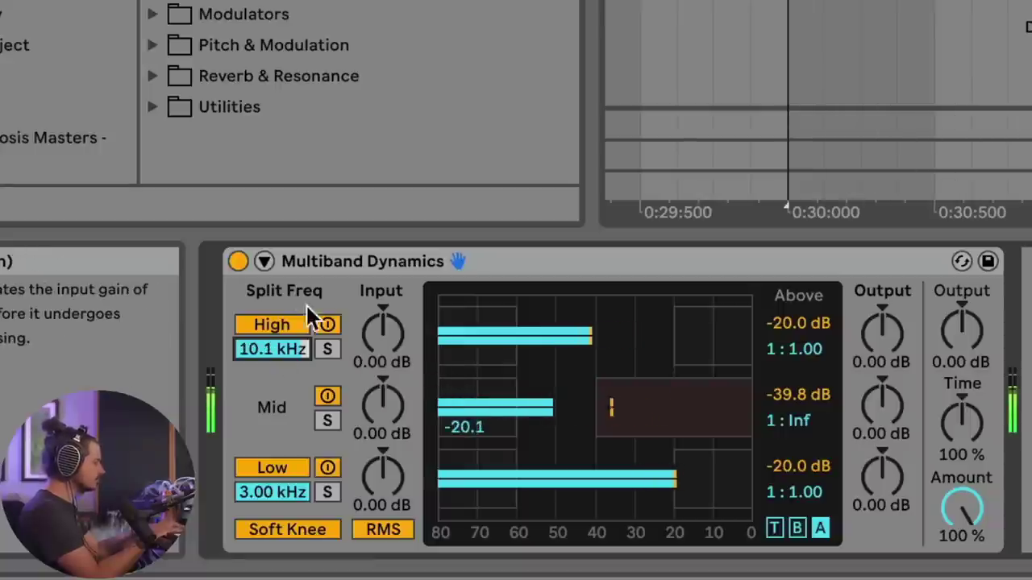
{"action": "left_click", "coordinate": [237, 262]}
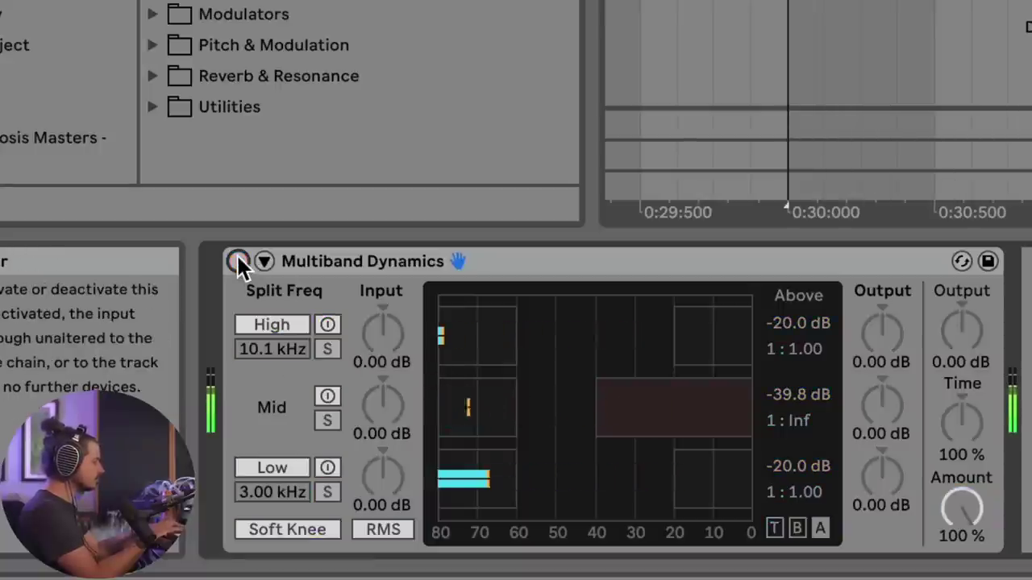
{"action": "left_click", "coordinate": [237, 261]}
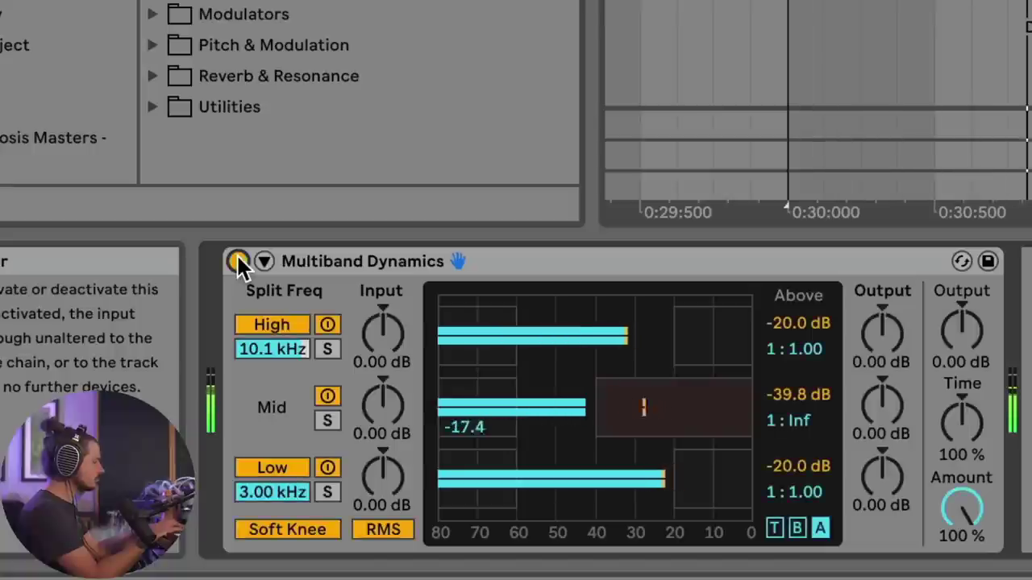
{"action": "key", "text": "space"}
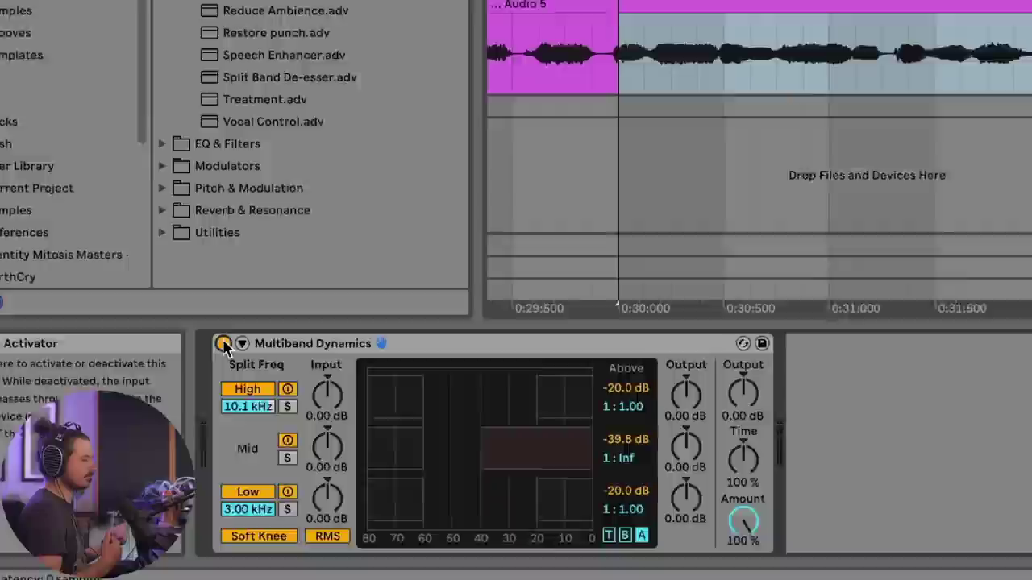
{"action": "left_click", "coordinate": [815, 159]}
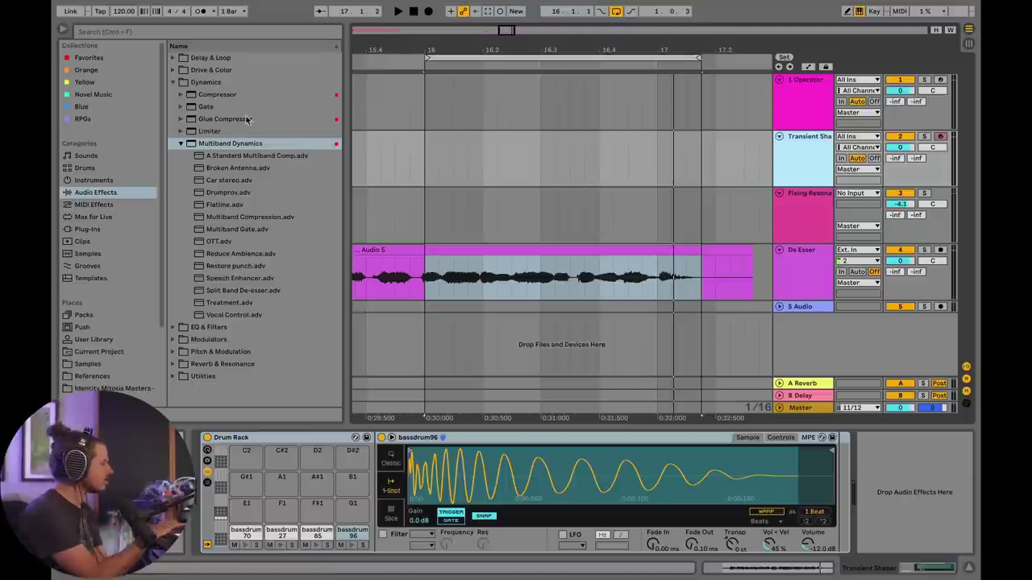
Place a default Multiband Dynamics after the Drum Rack on the Transient Shaper track.
{"action": "left_click", "coordinate": [185, 144]}
{"action": "left_click_drag", "start_coordinate": [224, 150], "coordinate": [893, 524]}
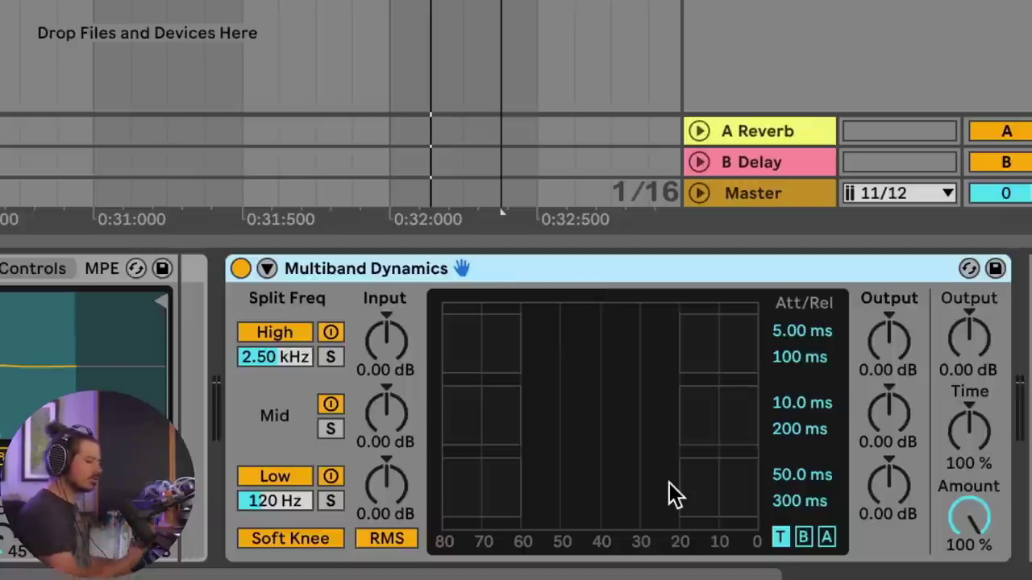
{"action": "key", "text": "space"}
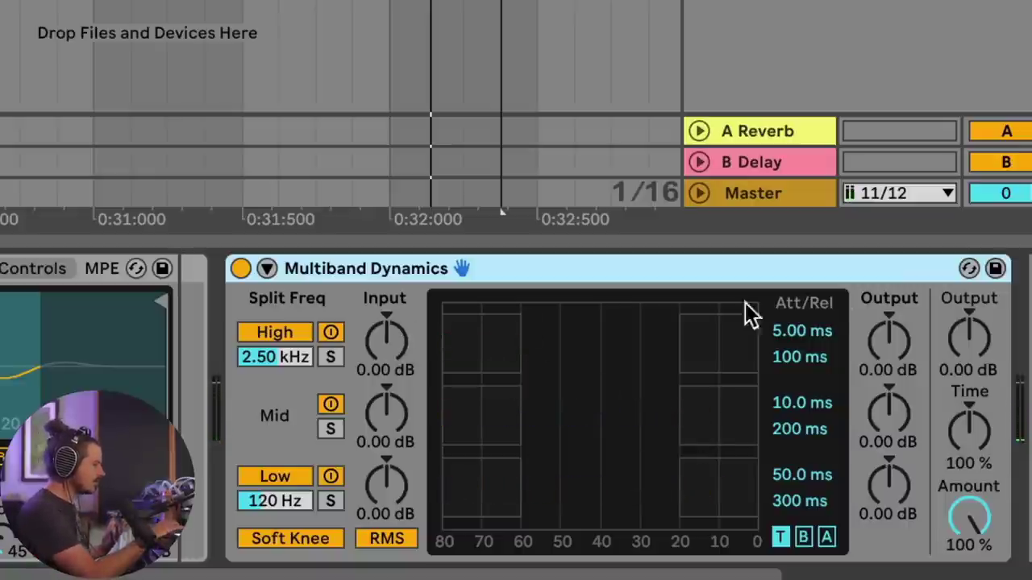
{"action": "left_click_drag", "start_coordinate": [903, 348], "coordinate": [888, 303]}
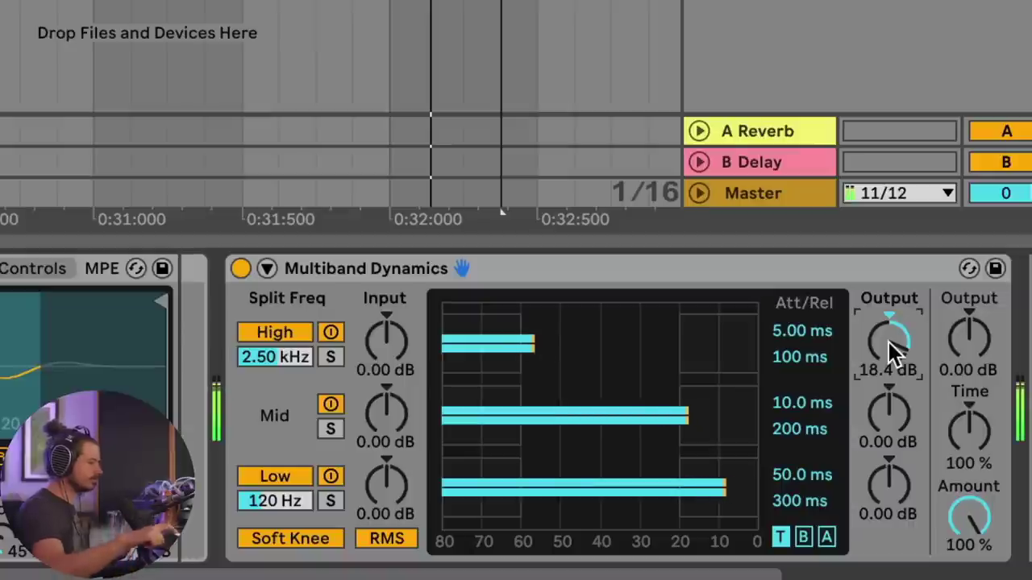
{"action": "key", "text": "Delete"}
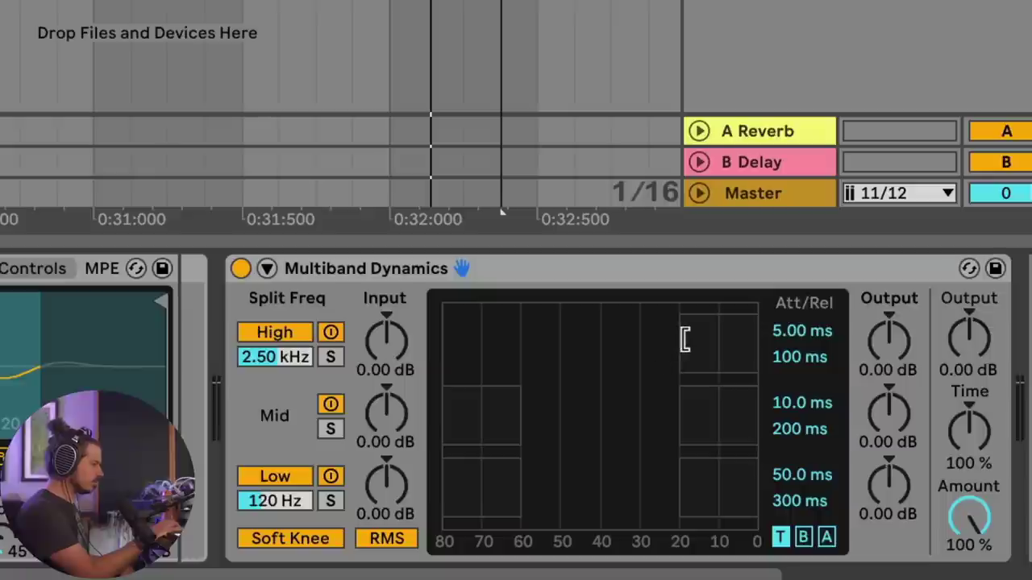
Lower the high band's Above threshold to -60 dB and switch detection to Peak.
{"action": "left_click", "coordinate": [803, 536]}
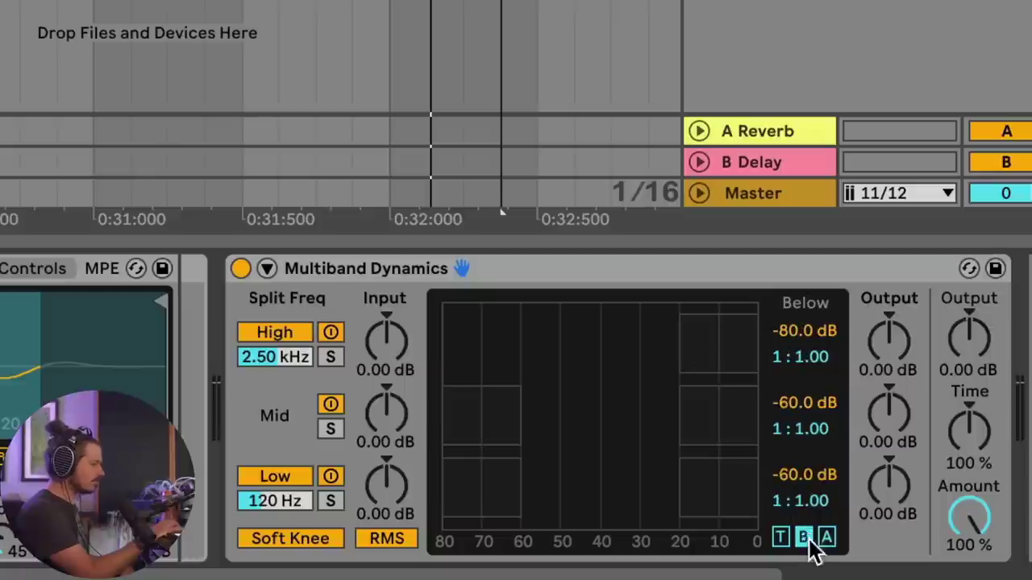
{"action": "left_click", "coordinate": [827, 540]}
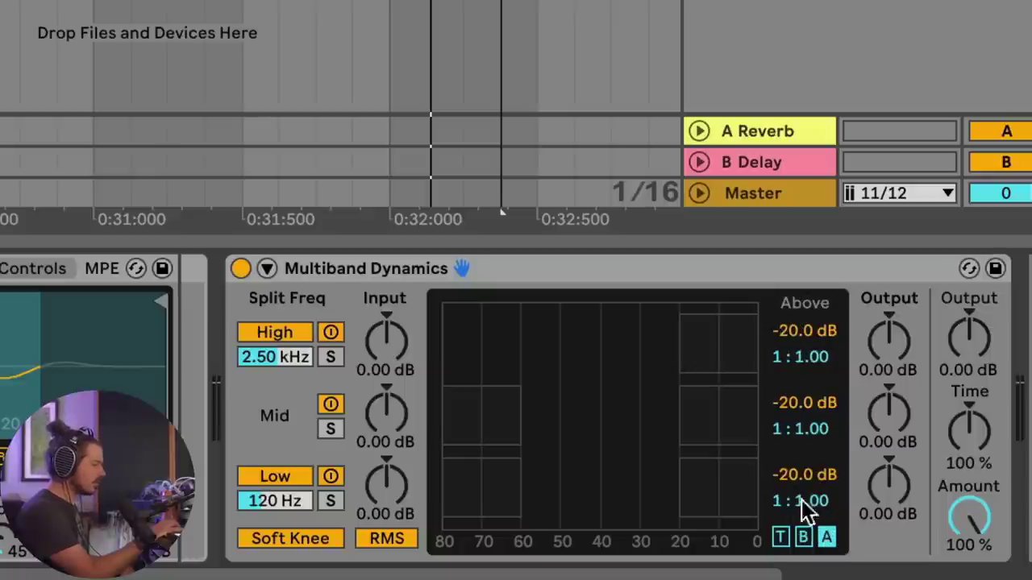
{"action": "left_click_drag", "start_coordinate": [684, 336], "coordinate": [521, 336]}
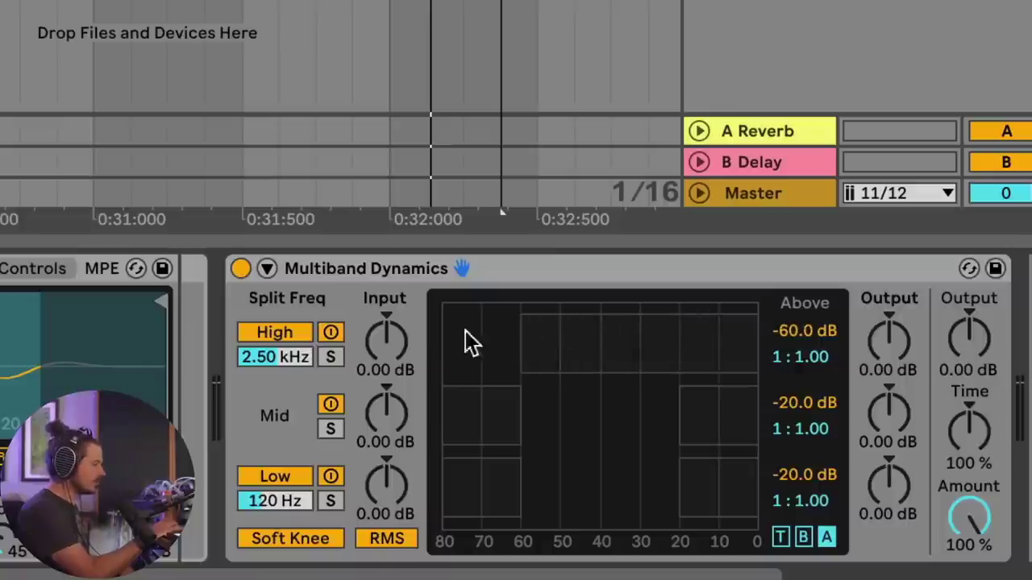
{"action": "left_click", "coordinate": [387, 539]}
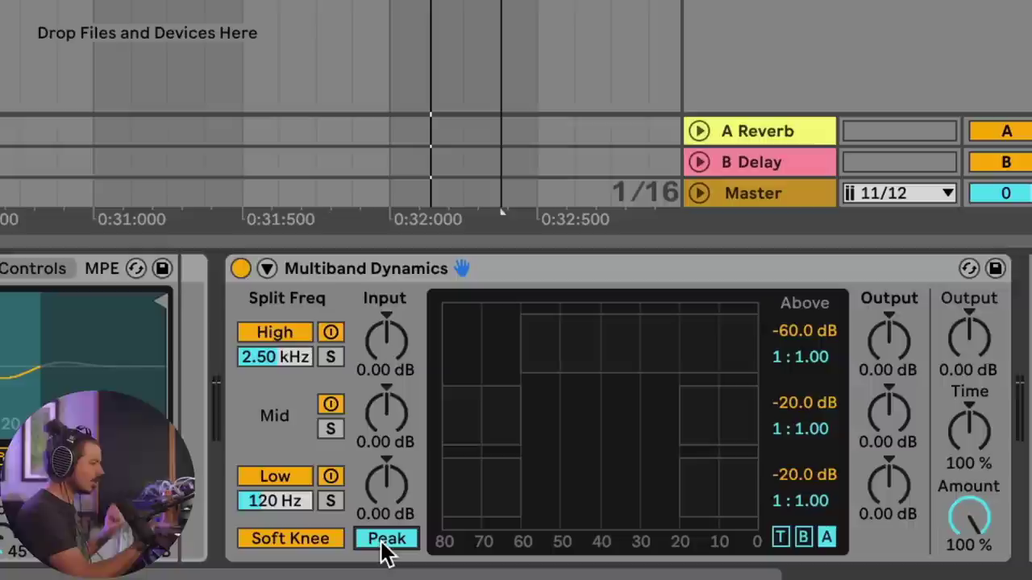
Set the high band's Above ratio to 1:0.50 for upward compression and play the drum.
{"action": "left_click", "coordinate": [796, 357]}
{"action": "mouse_move", "coordinate": [796, 357]}
{"action": "left_mouse_down"}
{"action": "mouse_move", "coordinate": [796, 327]}
{"action": "mouse_move", "coordinate": [816, 374]}
{"action": "left_mouse_up"}
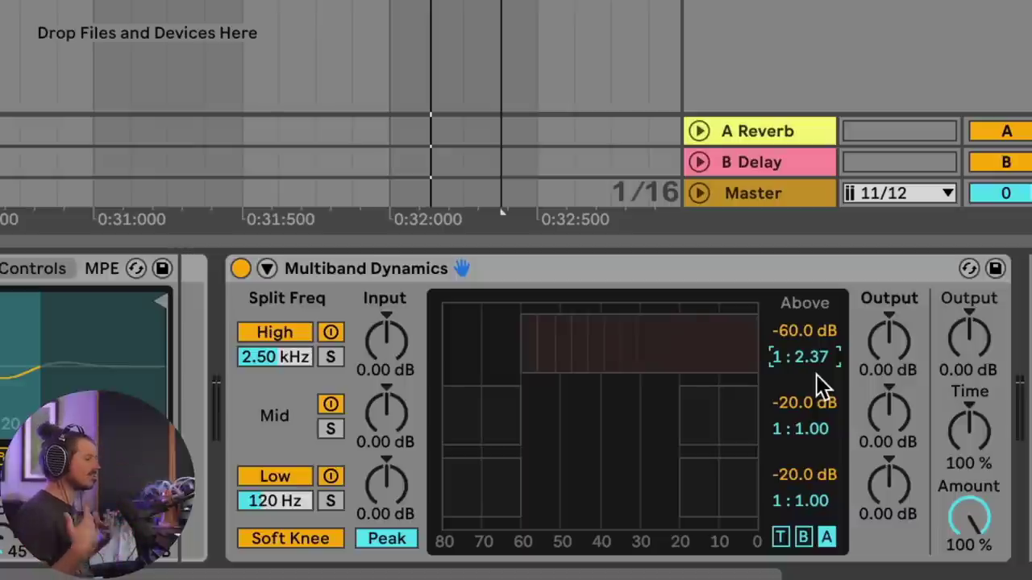
{"action": "left_click_drag", "start_coordinate": [806, 359], "coordinate": [781, 368]}
{"action": "key", "text": "space"}
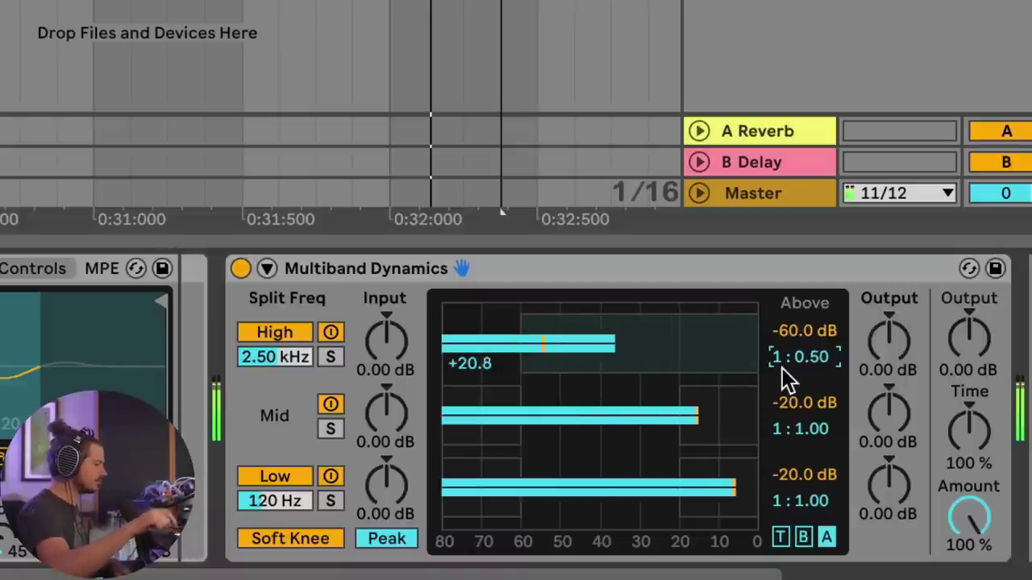
Lower the high band's Above threshold to -70 dB, comparing bypassed versus active.
{"action": "left_click", "coordinate": [242, 268]}
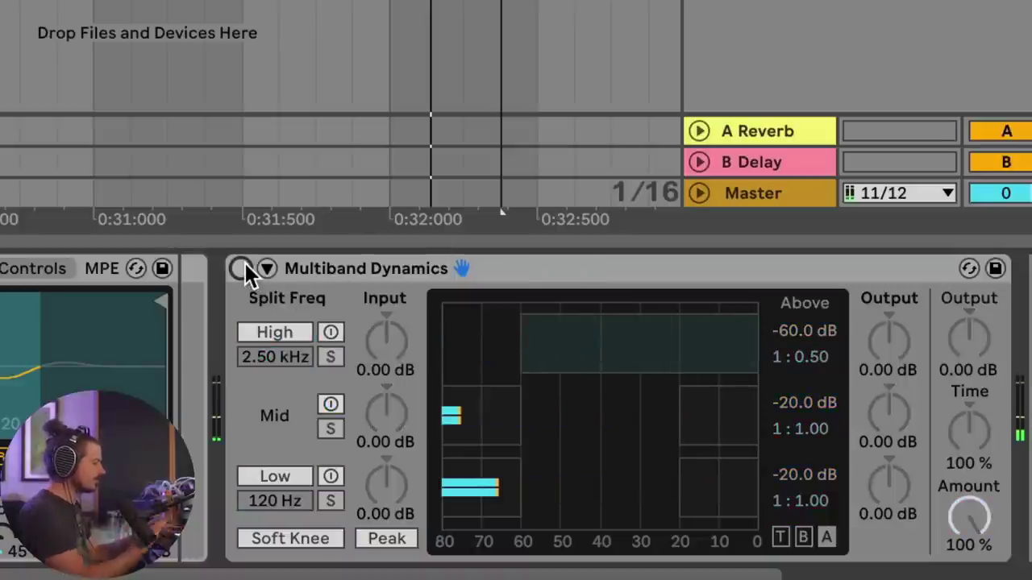
{"action": "left_click", "coordinate": [242, 269]}
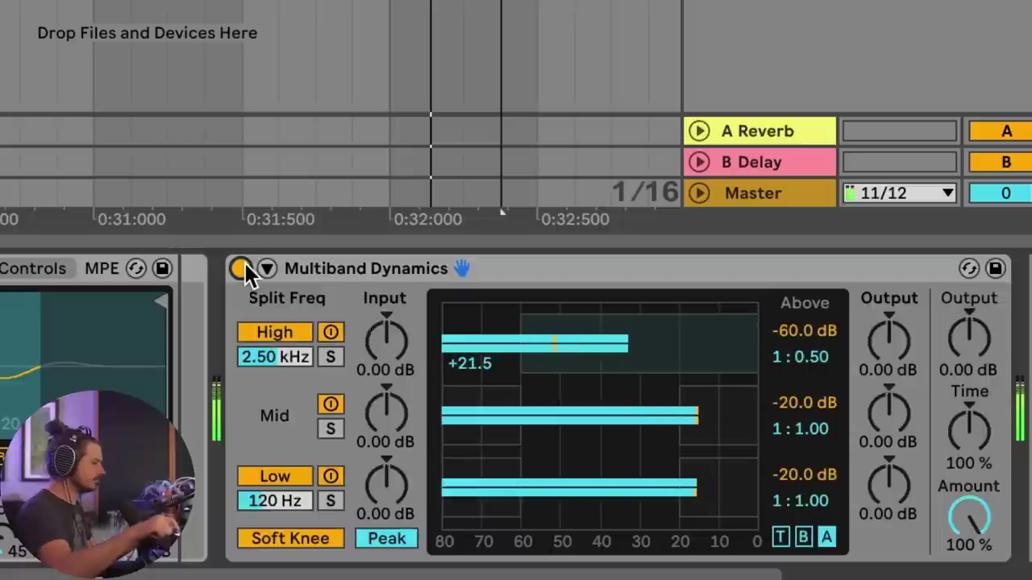
{"action": "left_click", "coordinate": [242, 269]}
{"action": "left_click", "coordinate": [242, 269]}
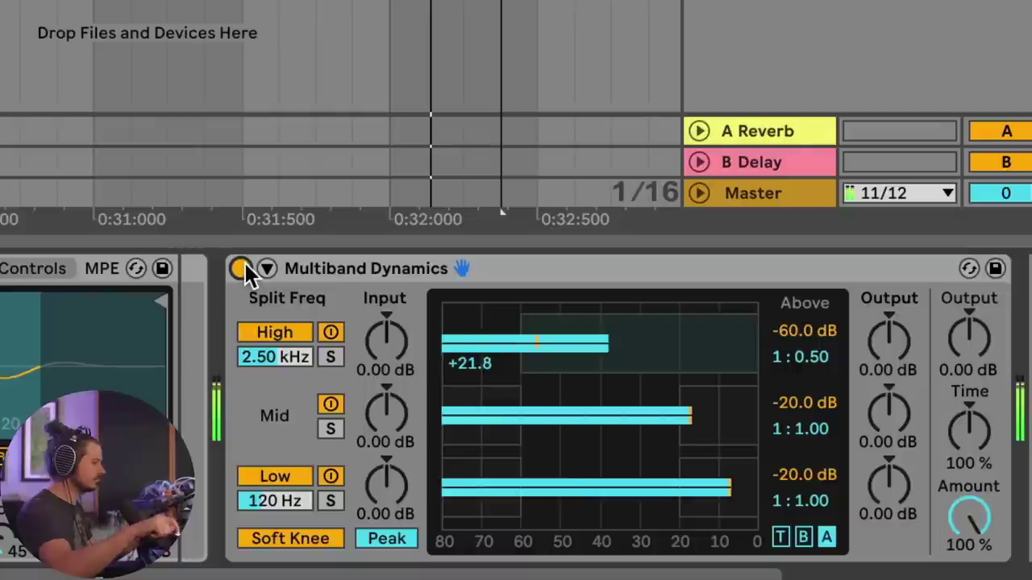
{"action": "left_click_drag", "start_coordinate": [523, 336], "coordinate": [481, 336]}
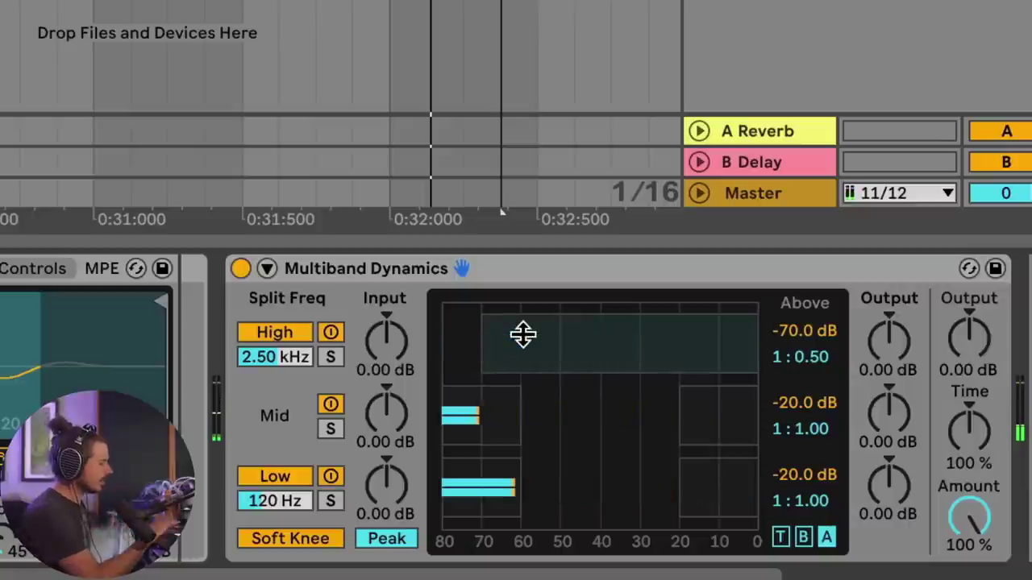
{"action": "left_click", "coordinate": [240, 268]}
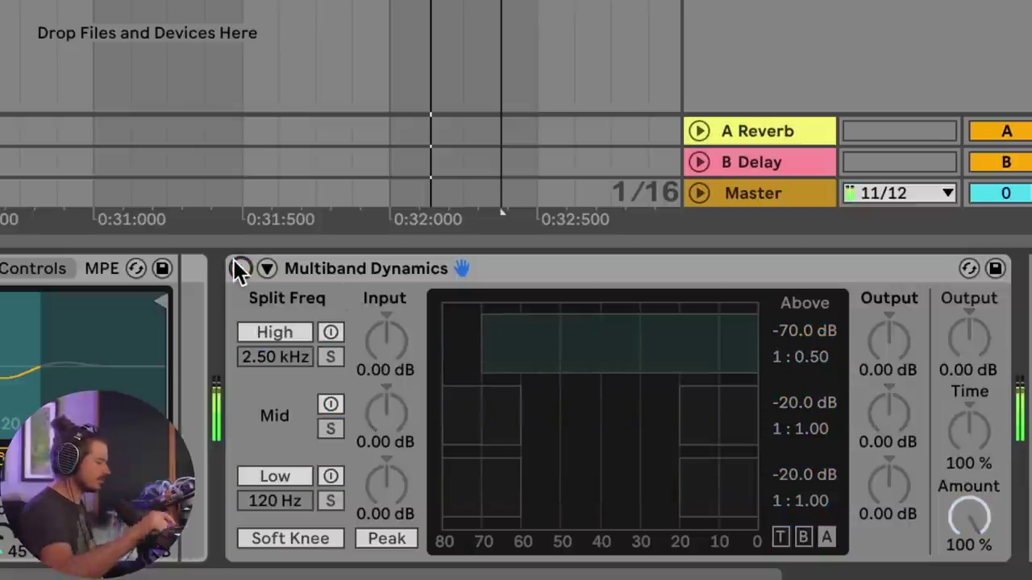
{"action": "left_click", "coordinate": [240, 269]}
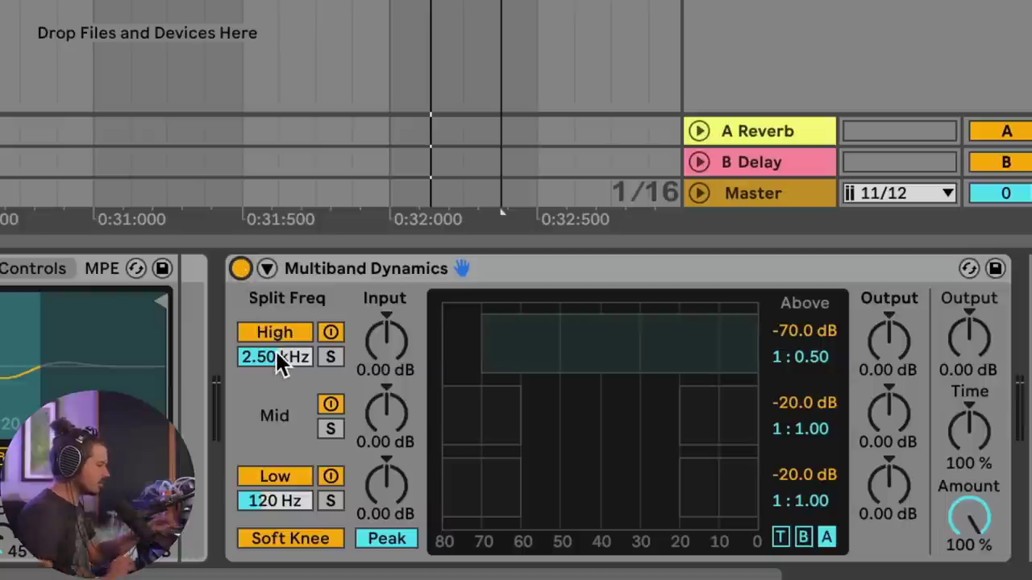
Move the high split frequency down to 1.05 kHz.
{"action": "left_click_drag", "start_coordinate": [275, 357], "coordinate": [274, 392]}
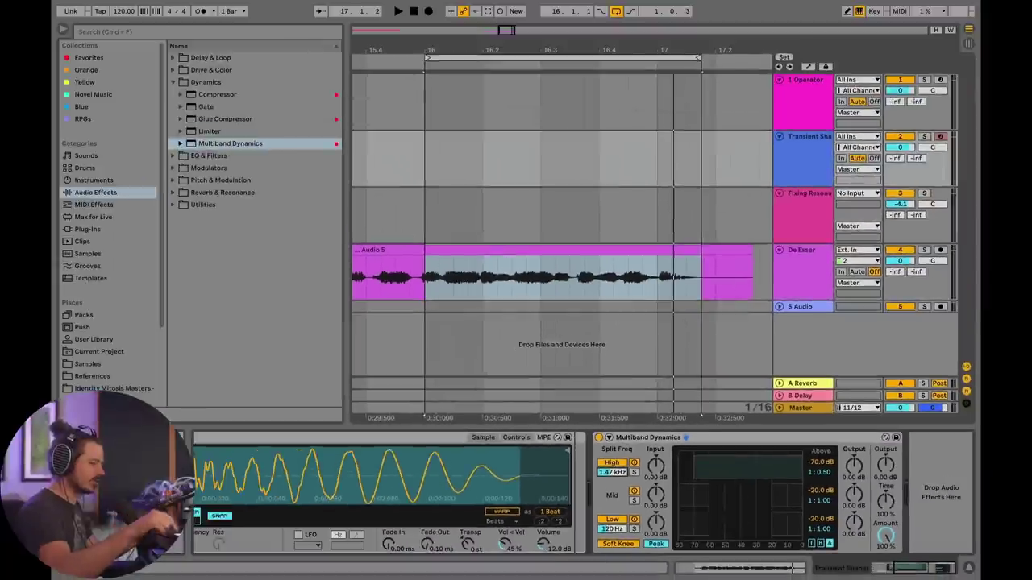
{"action": "left_click_drag", "start_coordinate": [276, 357], "coordinate": [276, 371]}
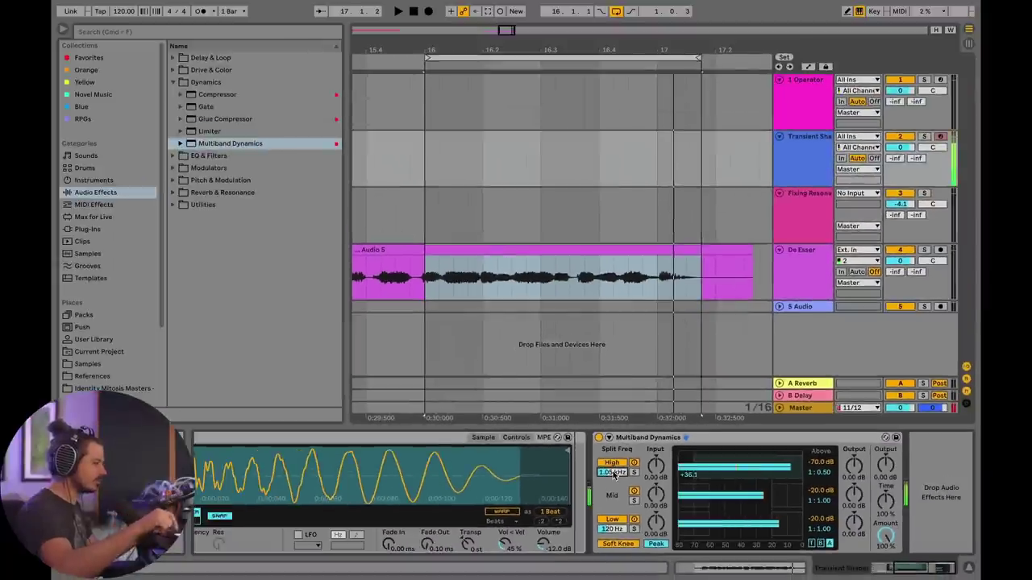
{"action": "left_click", "coordinate": [173, 83]}
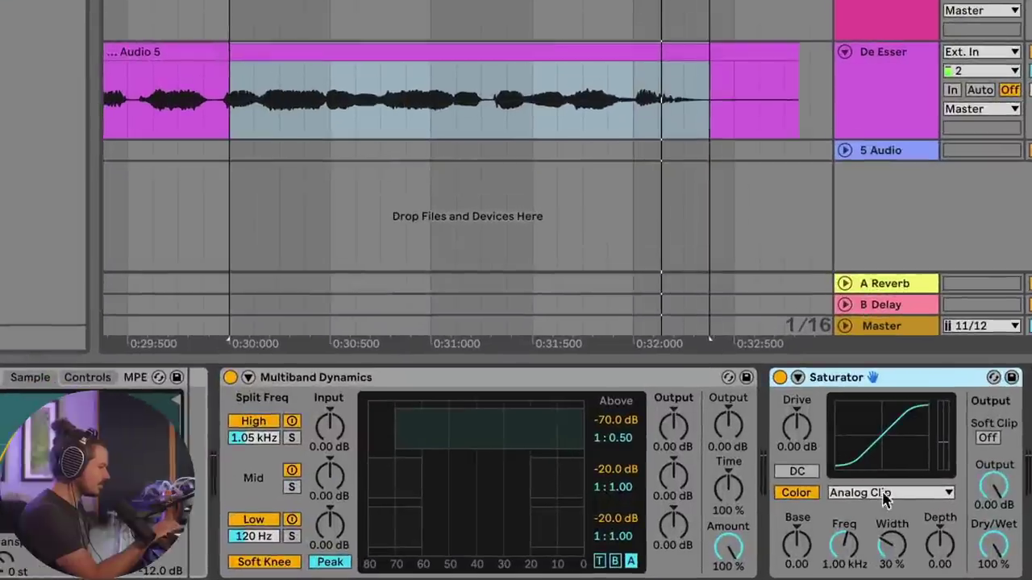
Switch the Saturator's Soft Clip on.
{"action": "left_click", "coordinate": [988, 437]}
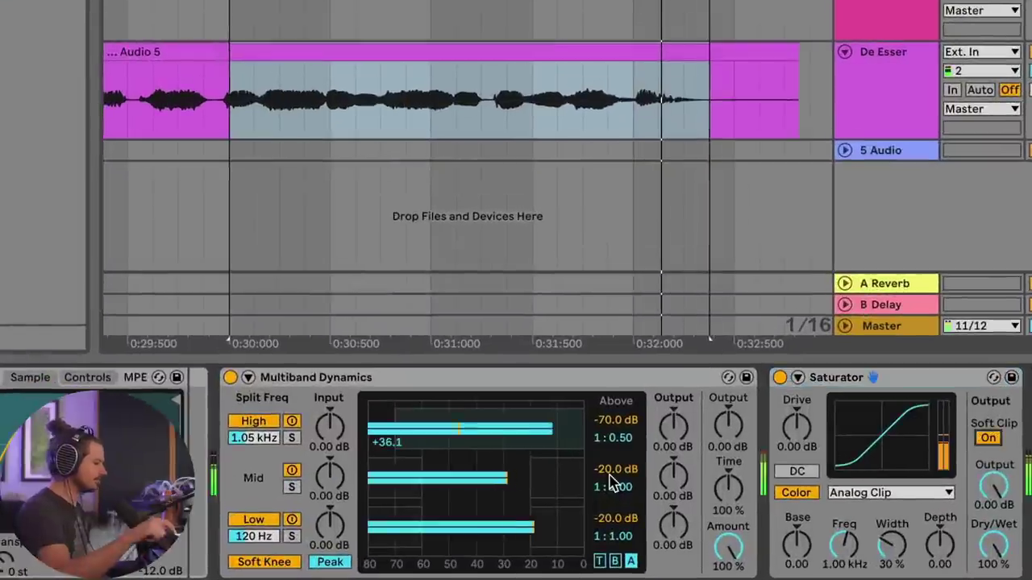
{"action": "scroll", "coordinate": [283, 442], "scroll_direction": "left", "scroll_amount": 3}
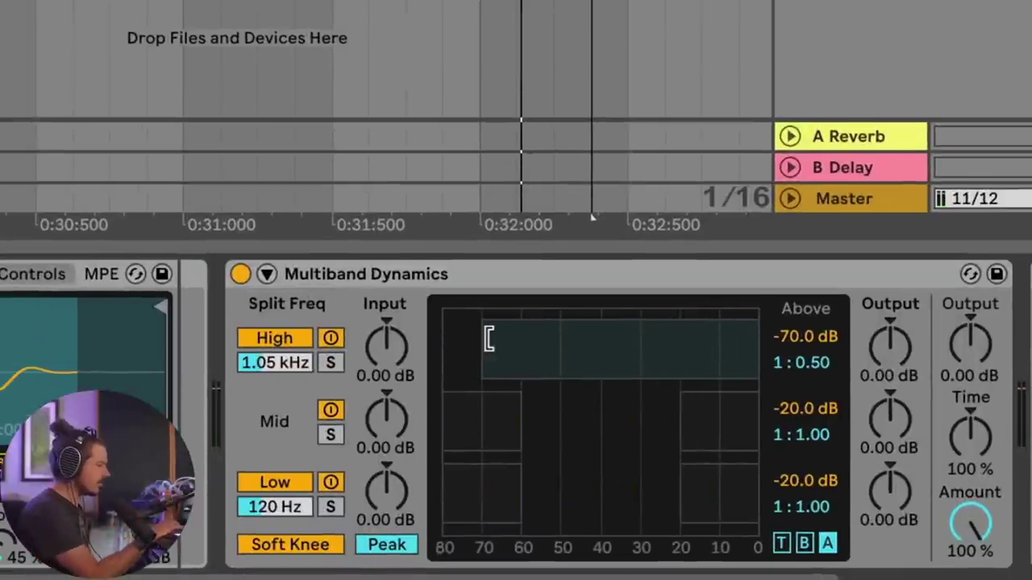
Try a higher high-band Above threshold, A/B the device, then return it near -70 dB.
{"action": "left_click_drag", "start_coordinate": [484, 340], "coordinate": [522, 339]}
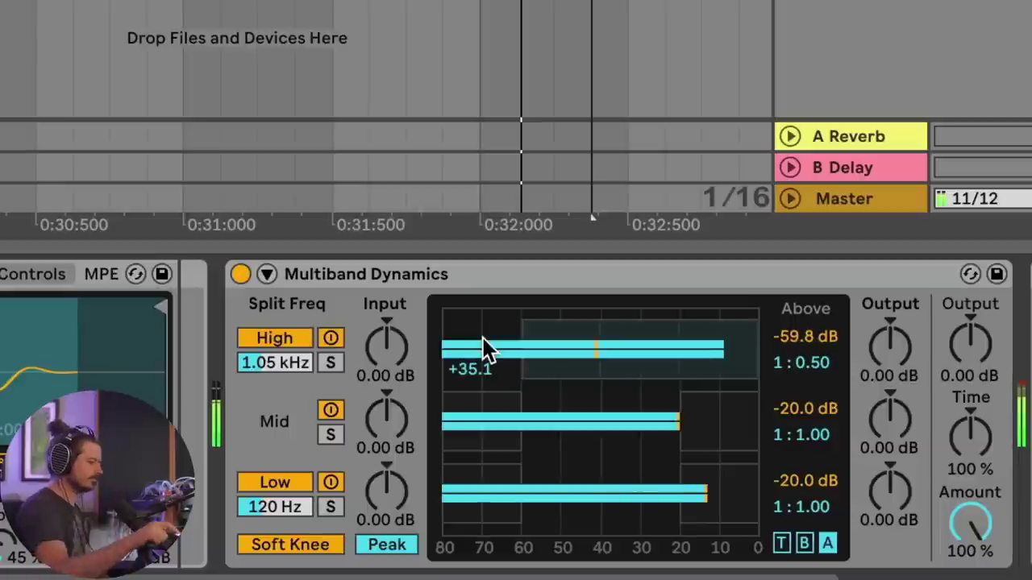
{"action": "left_click", "coordinate": [239, 274]}
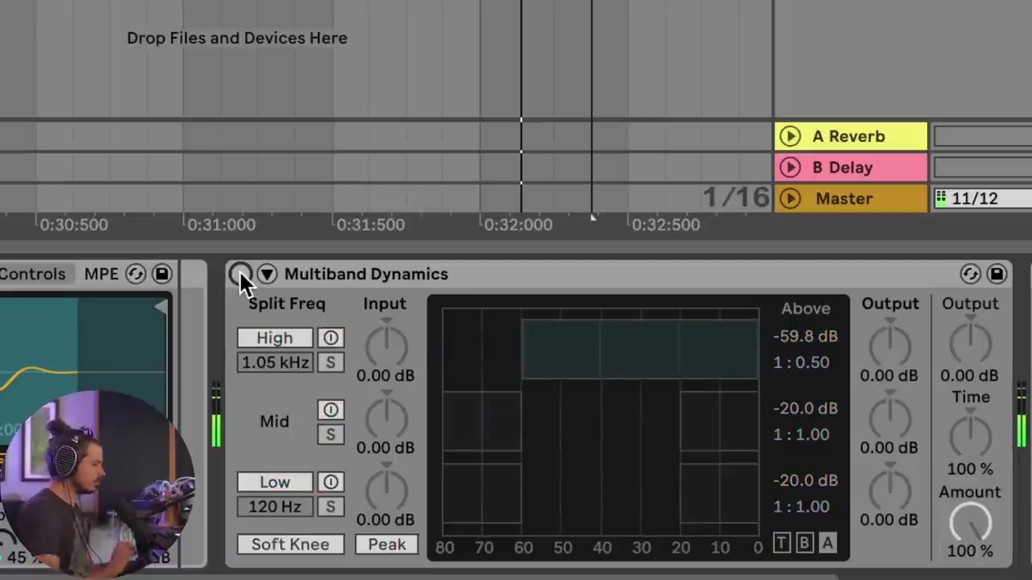
{"action": "left_click", "coordinate": [239, 274]}
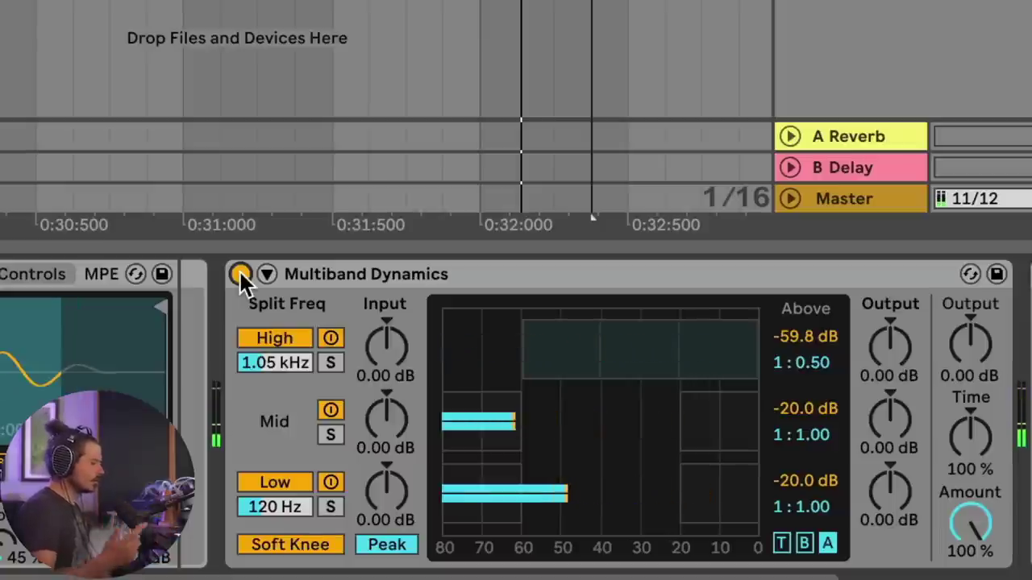
{"action": "left_click", "coordinate": [239, 272]}
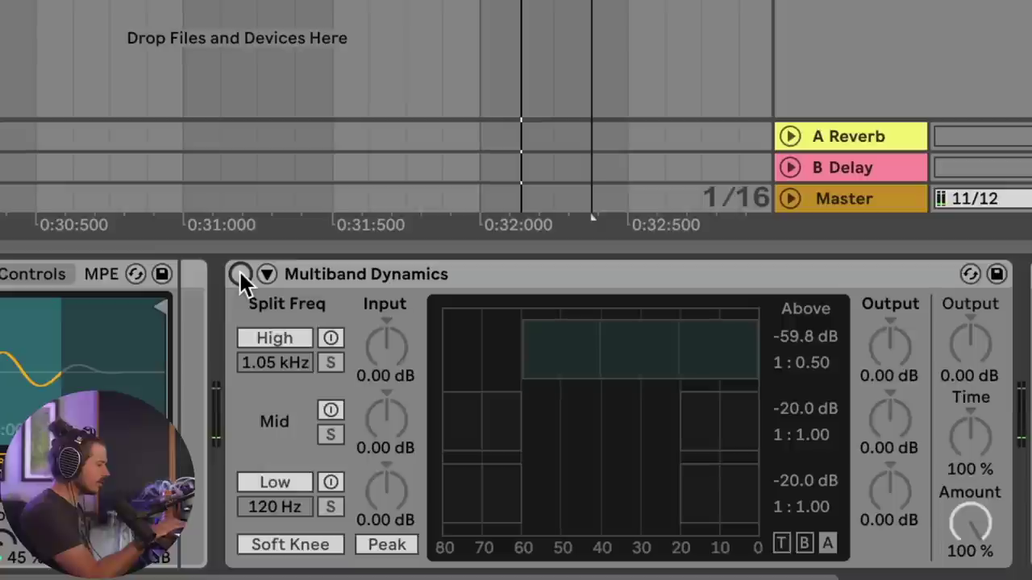
{"action": "left_click", "coordinate": [240, 275]}
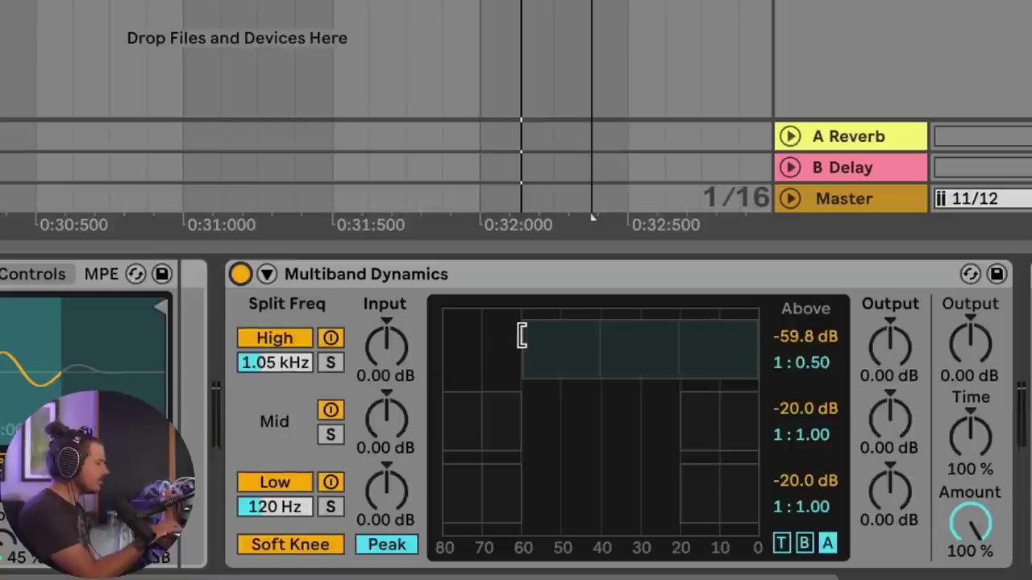
{"action": "left_click_drag", "start_coordinate": [522, 335], "coordinate": [484, 335]}
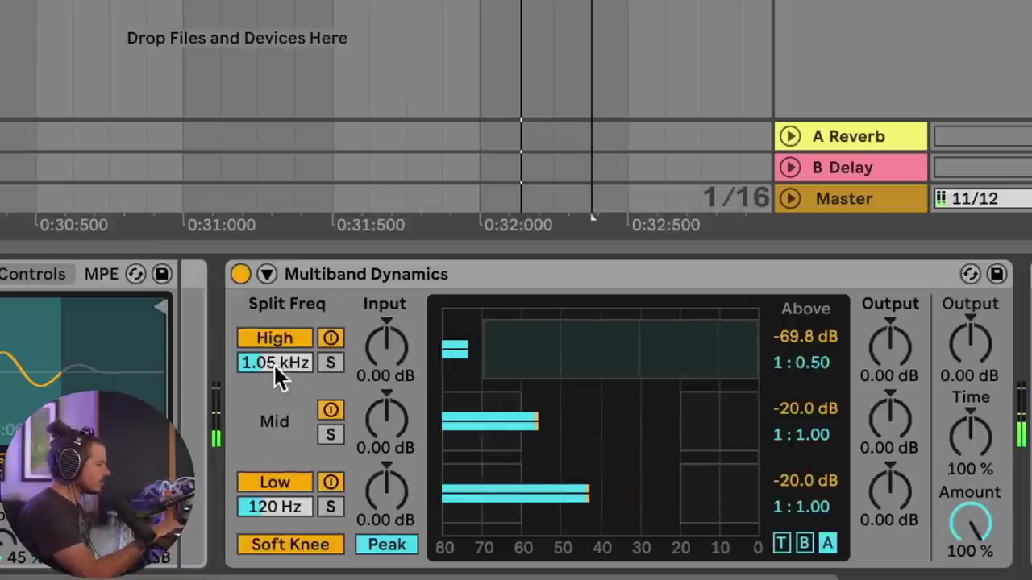
Lower the high split to 588 Hz and set the high Above threshold to -65.2 dB, comparing.
{"action": "left_click_drag", "start_coordinate": [271, 355], "coordinate": [272, 378]}
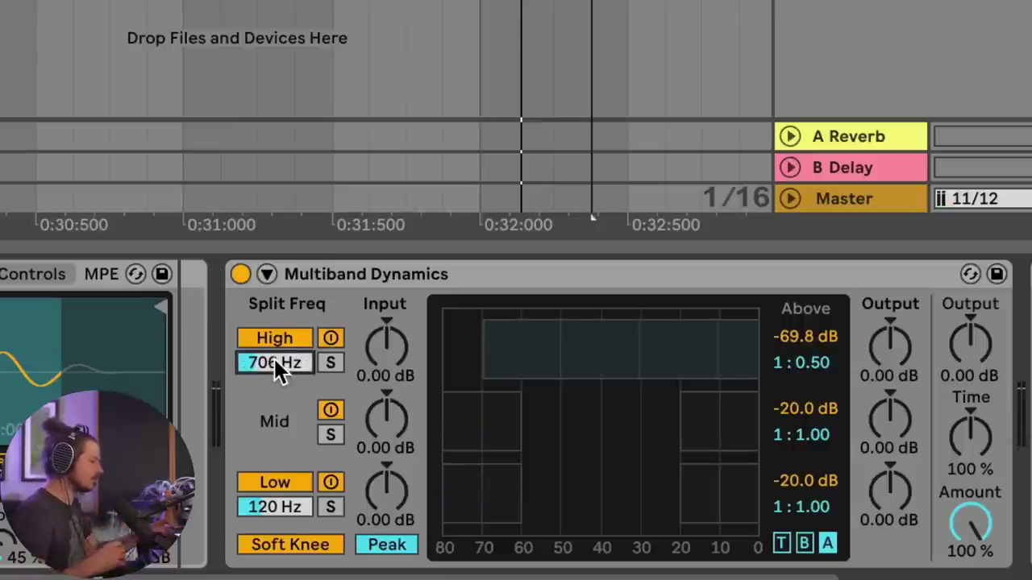
{"action": "scroll", "coordinate": [273, 356], "scroll_direction": "down", "scroll_amount": 4}
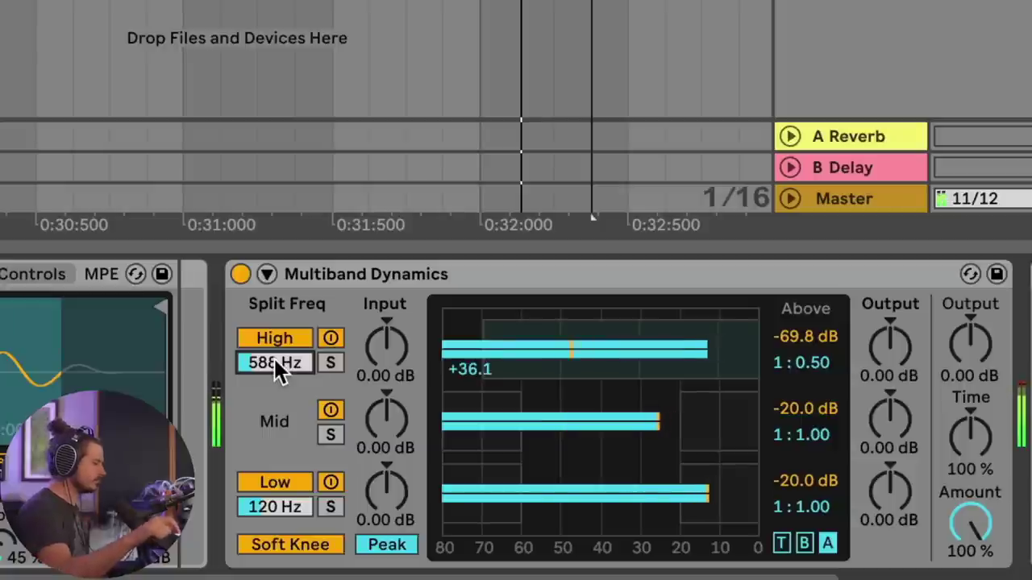
{"action": "scroll", "coordinate": [273, 362], "scroll_direction": "up", "scroll_amount": 1}
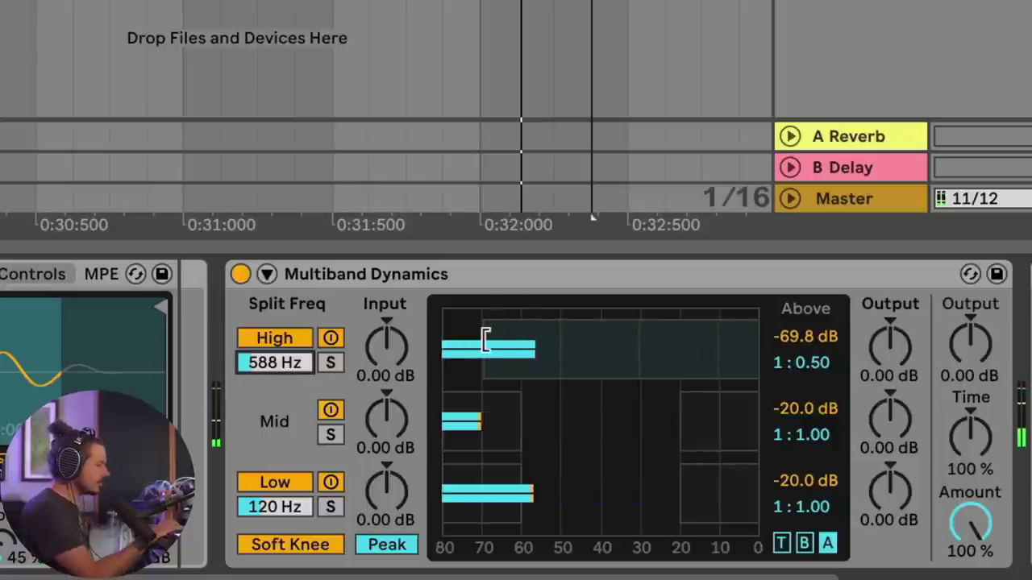
{"action": "left_click_drag", "start_coordinate": [485, 340], "coordinate": [497, 340]}
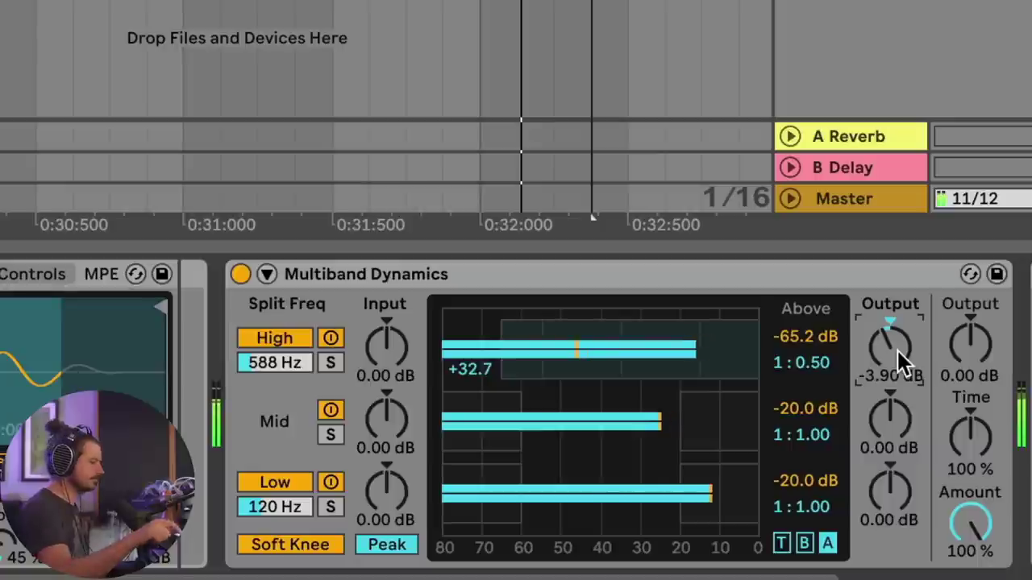
{"action": "left_click", "coordinate": [241, 274]}
{"action": "left_click", "coordinate": [240, 274]}
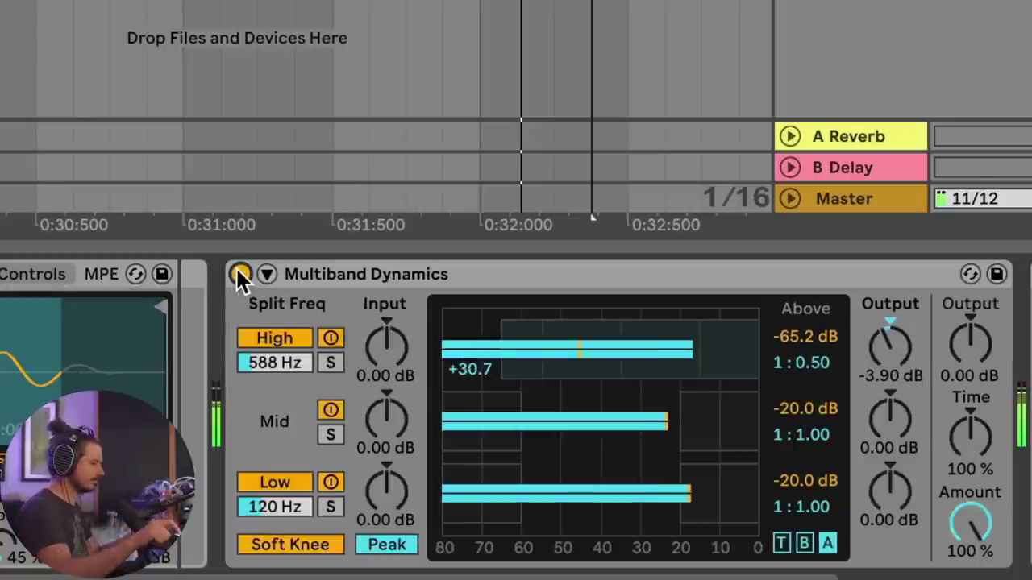